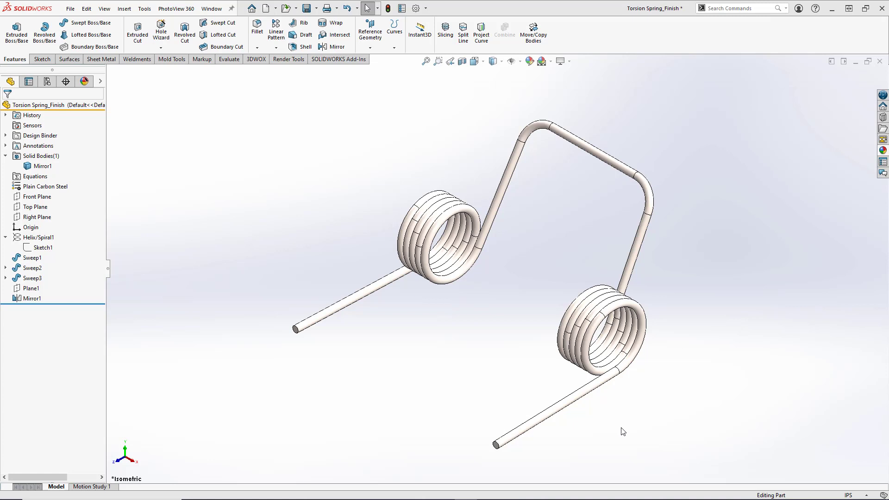
Orbit the finished torsion spring to review it, then return to the isometric view
{"action": "middle_click_drag", "start_coordinate": [621, 428], "coordinate": [637, 348]}
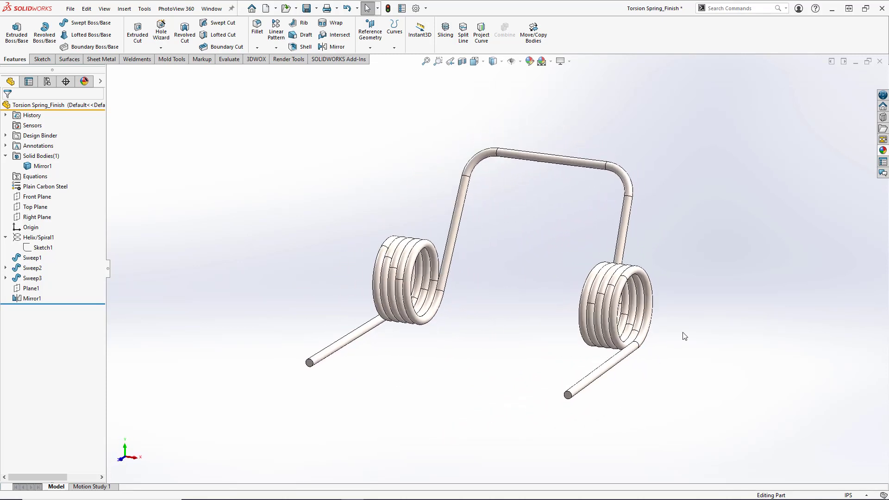
{"action": "key", "text": "ctrl+7"}
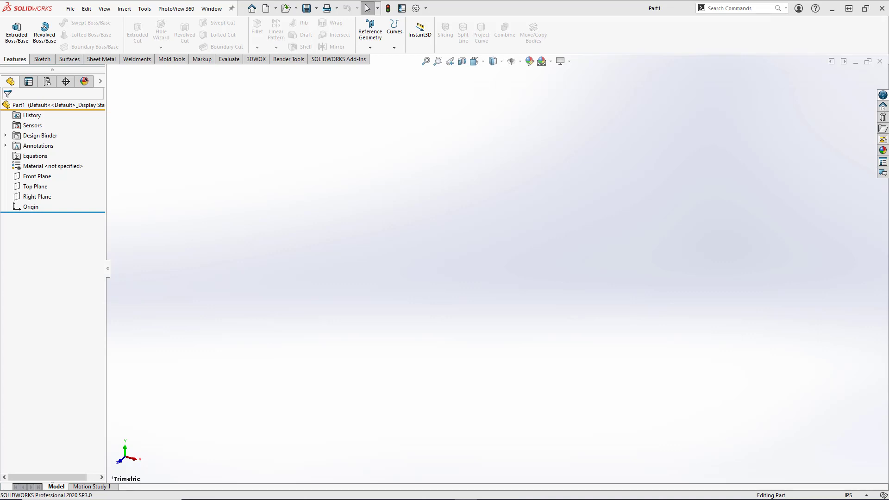
Confirm IPS units and start a sketch on the Right Plane
{"action": "left_click", "coordinate": [848, 495]}
{"action": "left_click", "coordinate": [841, 483]}
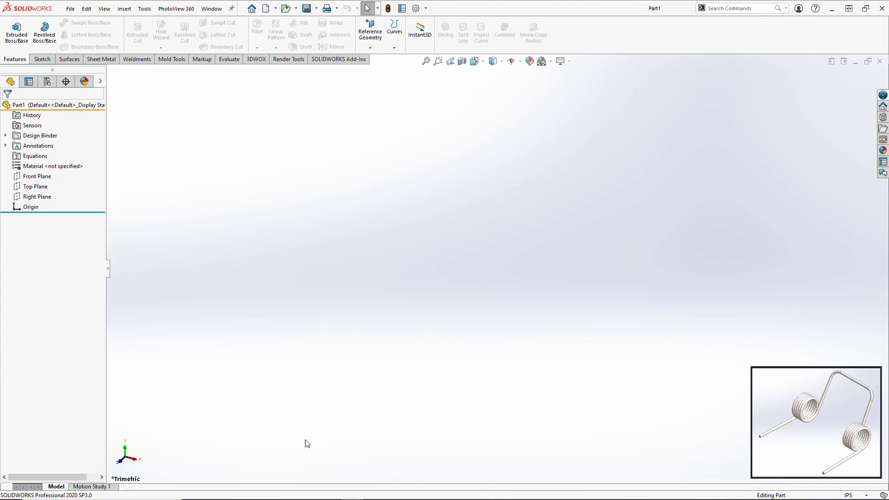
{"action": "left_click", "coordinate": [42, 199]}
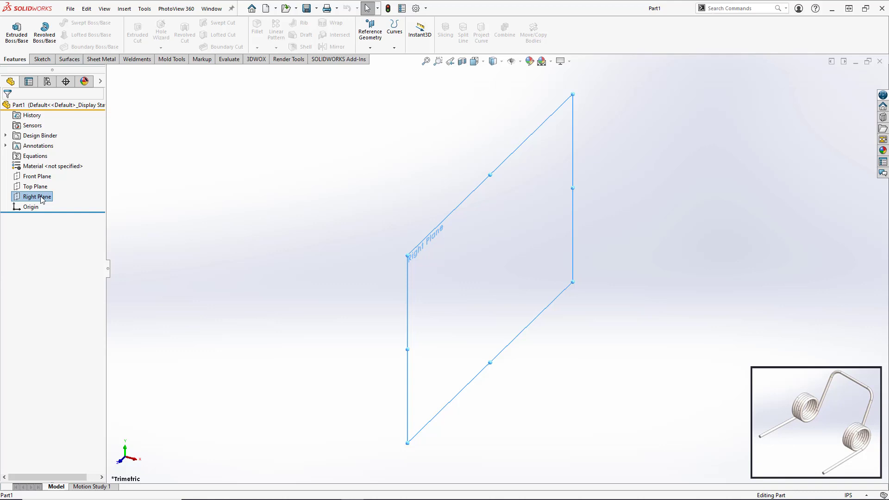
{"action": "left_click", "coordinate": [52, 181]}
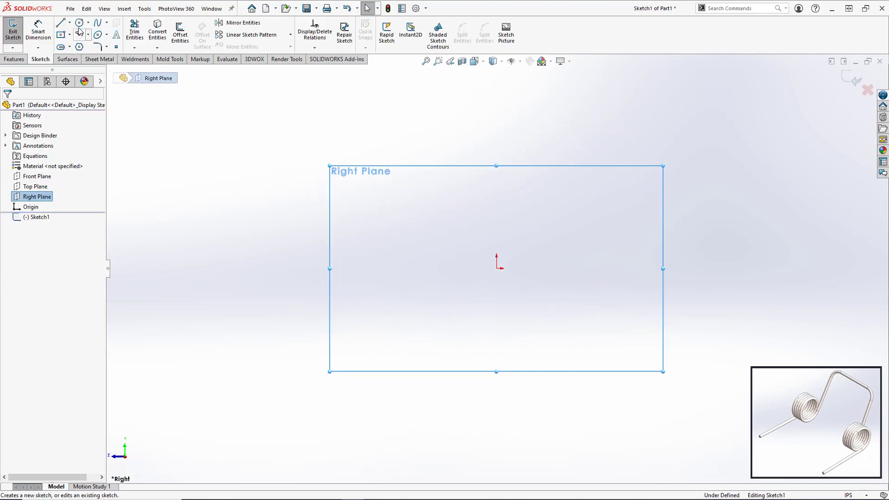
Draw an origin-centred circle, dimension it to 0.655 in diameter, and select it
{"action": "left_click", "coordinate": [79, 22]}
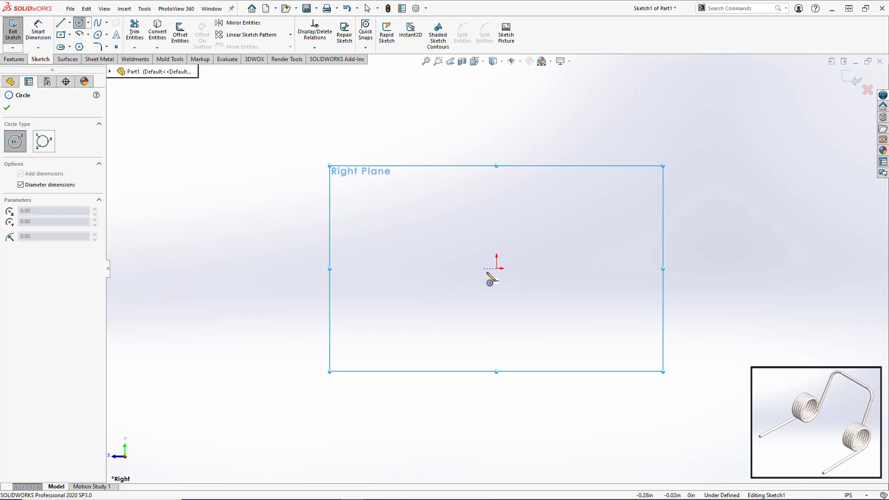
{"action": "left_click", "coordinate": [496, 268]}
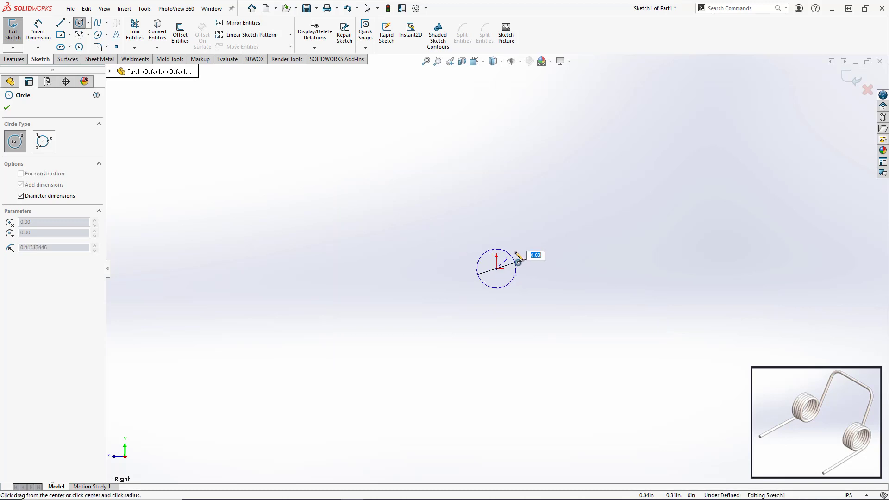
{"action": "left_click", "coordinate": [539, 235]}
{"action": "left_click", "coordinate": [43, 31]}
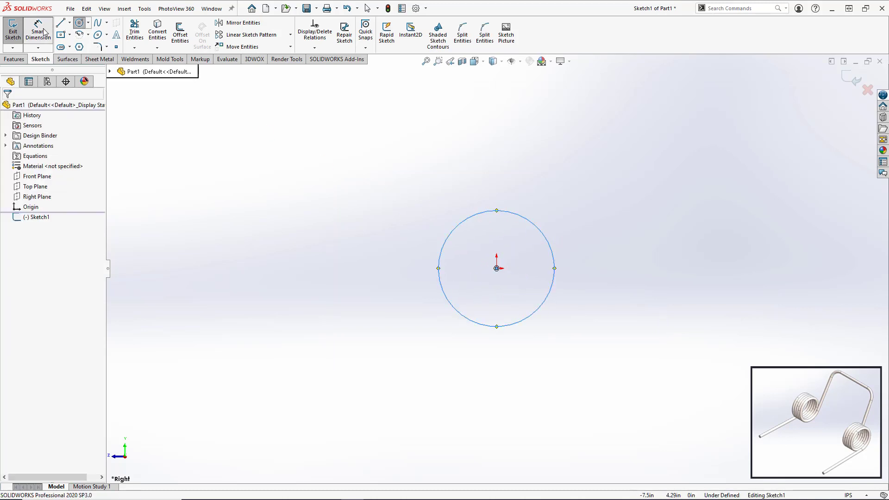
{"action": "left_click", "coordinate": [540, 225]}
{"action": "left_click", "coordinate": [579, 196]}
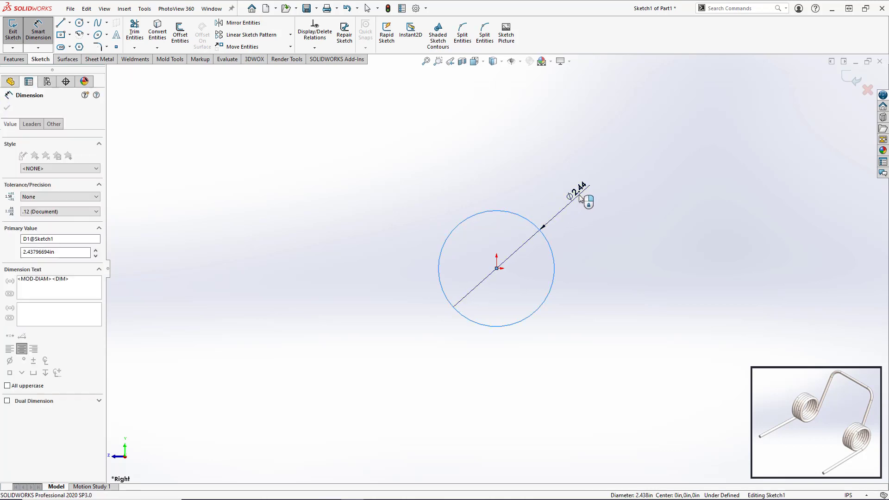
{"action": "key", "text": "BackSpace"}
{"action": "type", "text": ".655"}
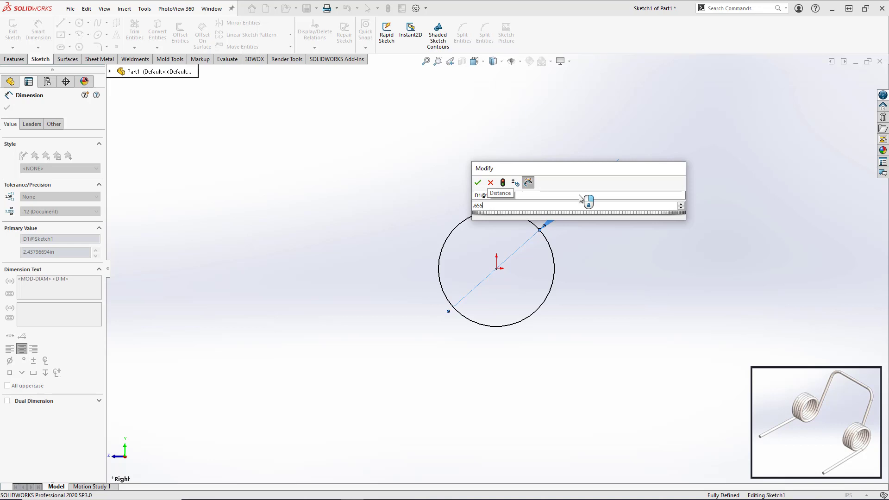
{"action": "key", "text": "Return"}
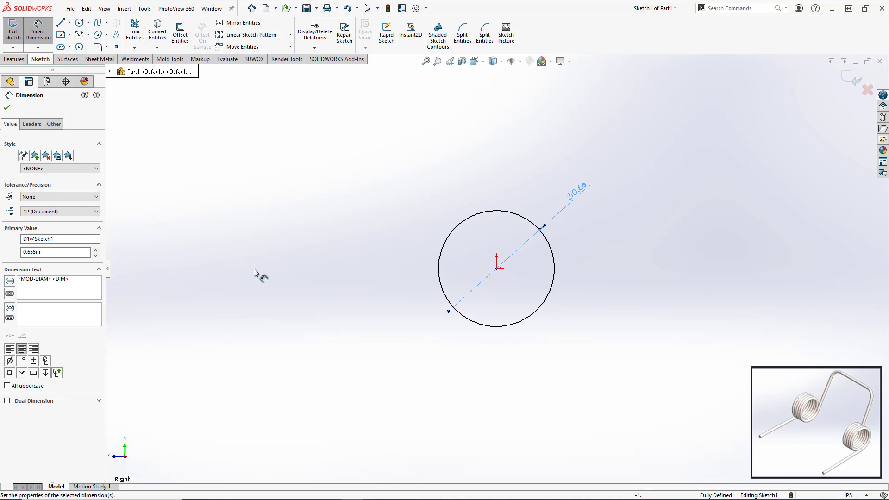
{"action": "left_click", "coordinate": [9, 109]}
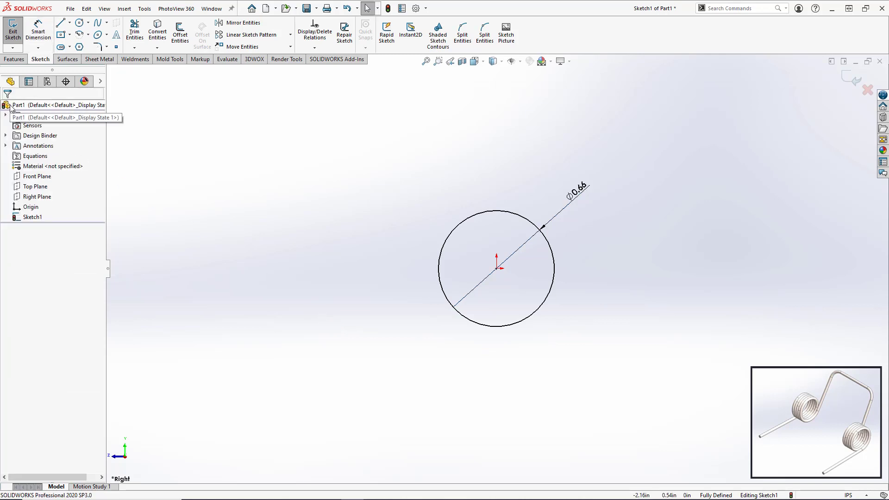
{"action": "left_click", "coordinate": [463, 228]}
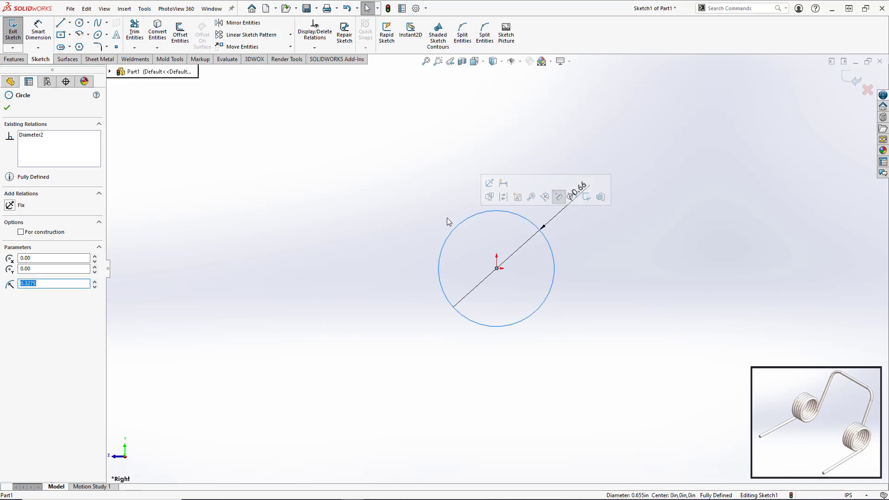
Start a Helix and Spiral on the 0.655 in circle, defined by pitch and revolution
{"action": "left_click", "coordinate": [22, 61]}
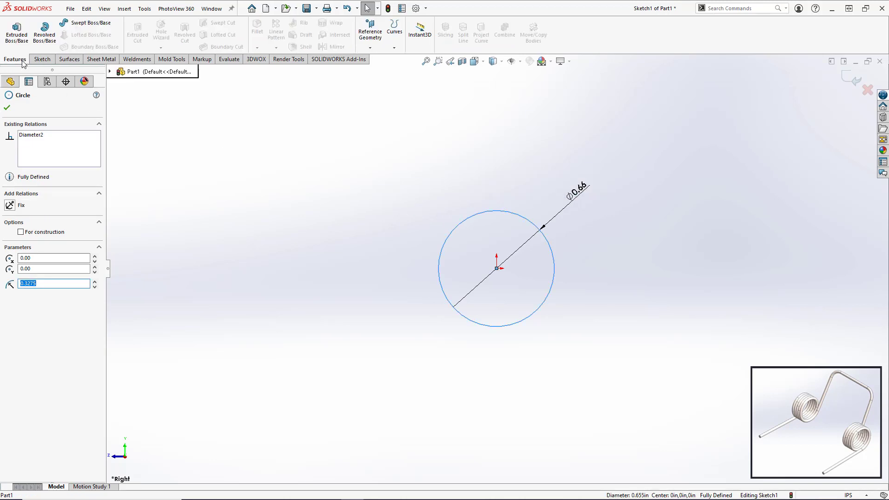
{"action": "left_click", "coordinate": [394, 48]}
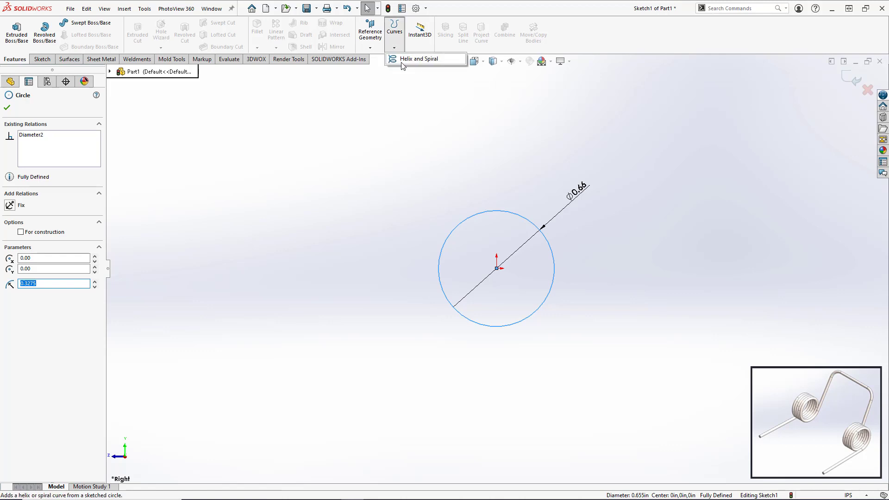
{"action": "left_click", "coordinate": [415, 59]}
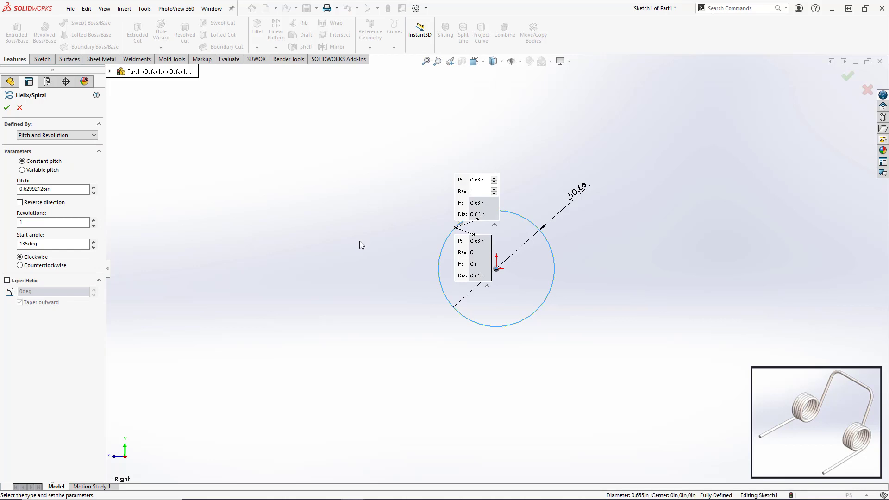
{"action": "middle_click_drag", "start_coordinate": [361, 244], "coordinate": [418, 258]}
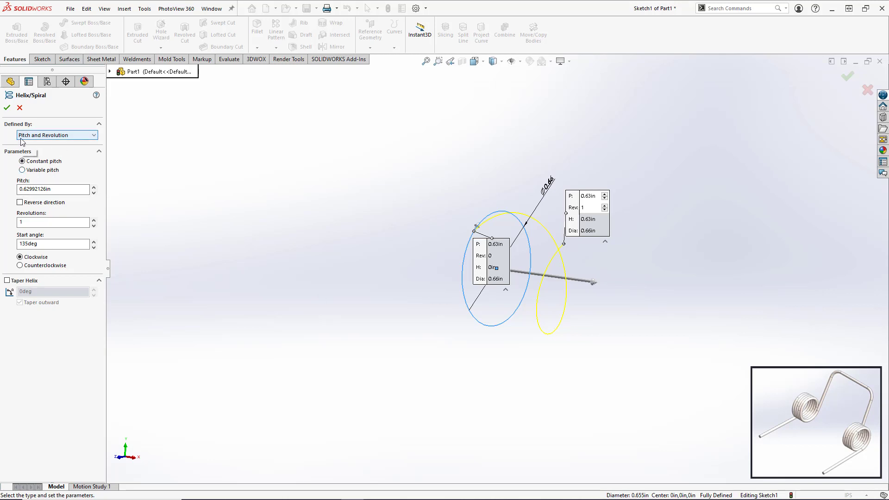
{"action": "left_click", "coordinate": [64, 138]}
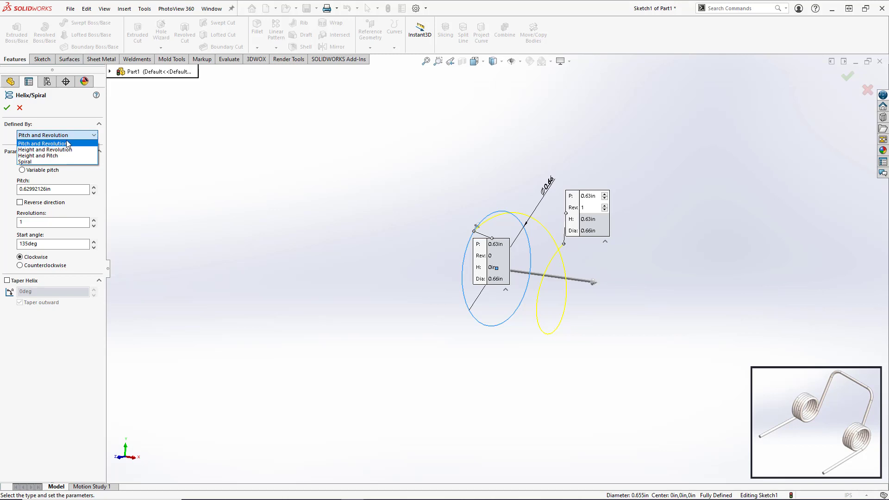
{"action": "left_click", "coordinate": [74, 143]}
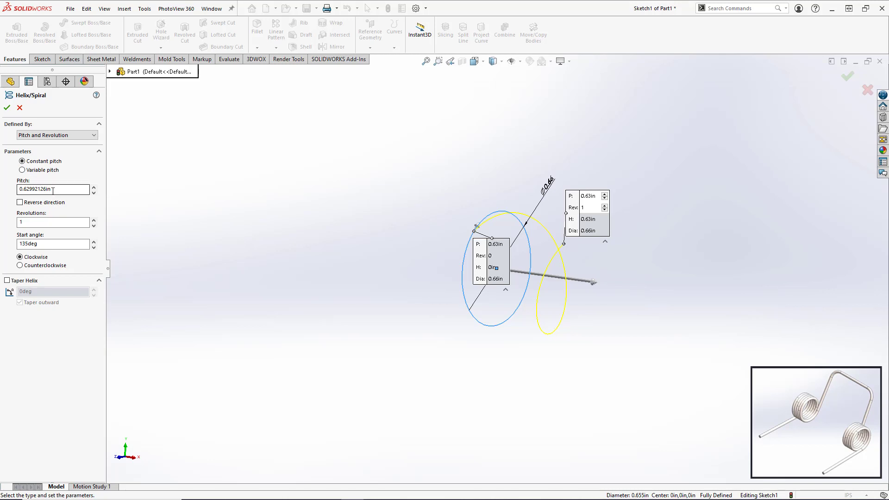
Give the helix 0.07 in pitch, reversed direction, 5.17 revolutions, 270° start, counterclockwise
{"action": "left_click_drag", "start_coordinate": [52, 190], "coordinate": [2, 202]}
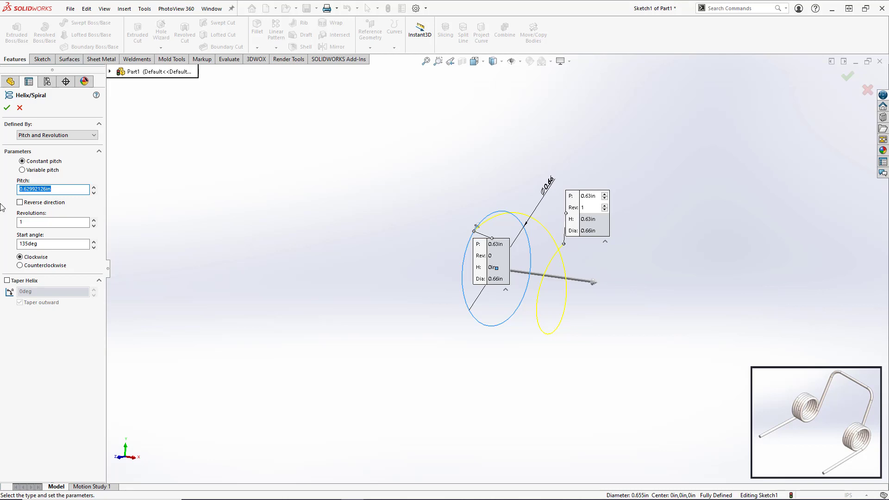
{"action": "type", "text": "0.07"}
{"action": "left_click", "coordinate": [70, 212]}
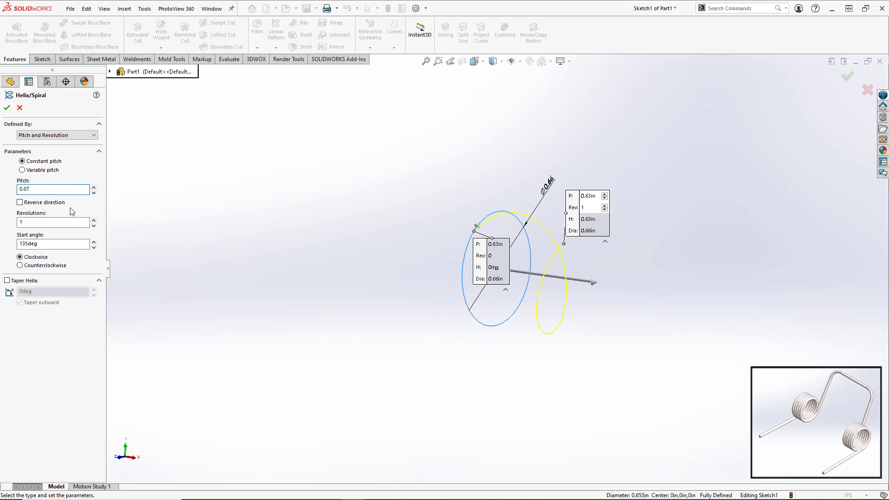
{"action": "left_click", "coordinate": [20, 202]}
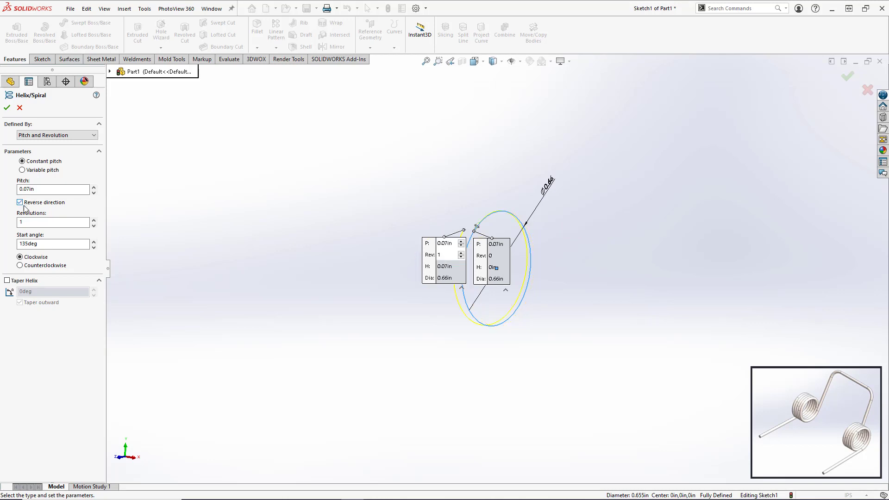
{"action": "double_click", "coordinate": [17, 221]}
{"action": "left_click", "coordinate": [47, 245]}
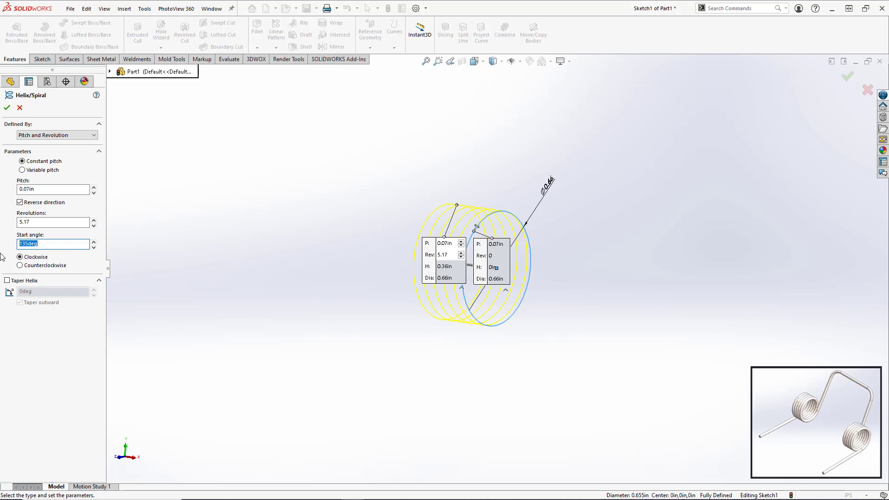
{"action": "type", "text": "270"}
{"action": "key", "text": "Return"}
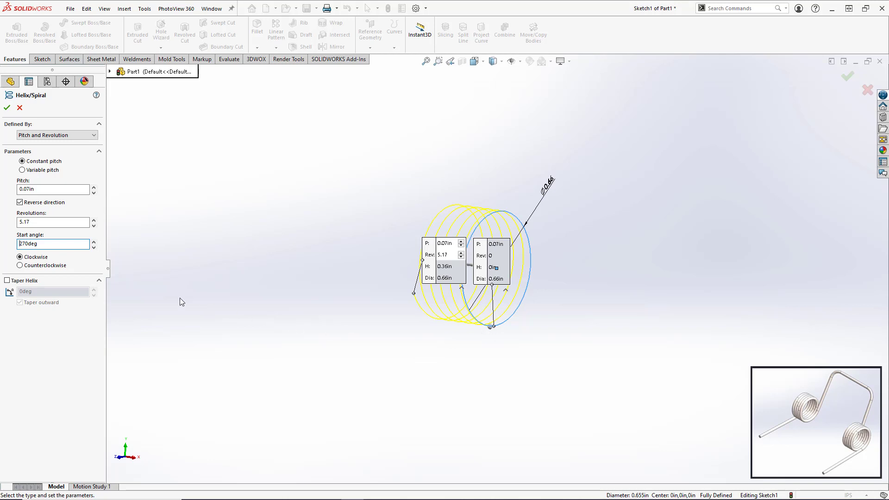
{"action": "left_click", "coordinate": [20, 265]}
{"action": "scroll", "coordinate": [520, 309], "scroll_direction": "down", "scroll_amount": 6}
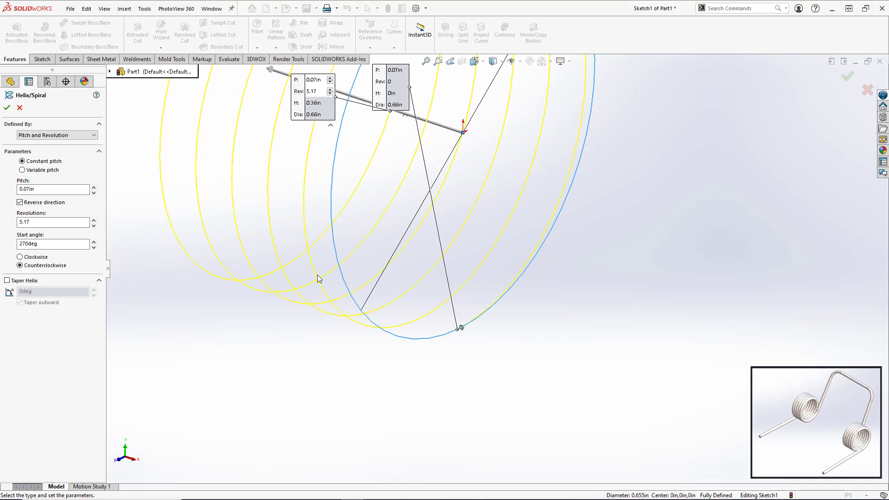
{"action": "scroll", "coordinate": [303, 340], "scroll_direction": "up", "scroll_amount": 8}
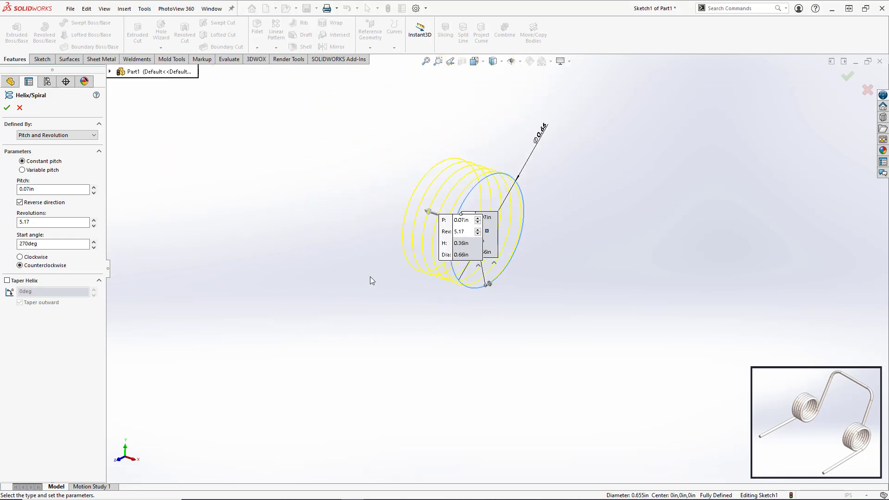
Accept Helix/Spiral1 and sweep a 0.07 in circular profile along it
{"action": "left_click", "coordinate": [844, 78]}
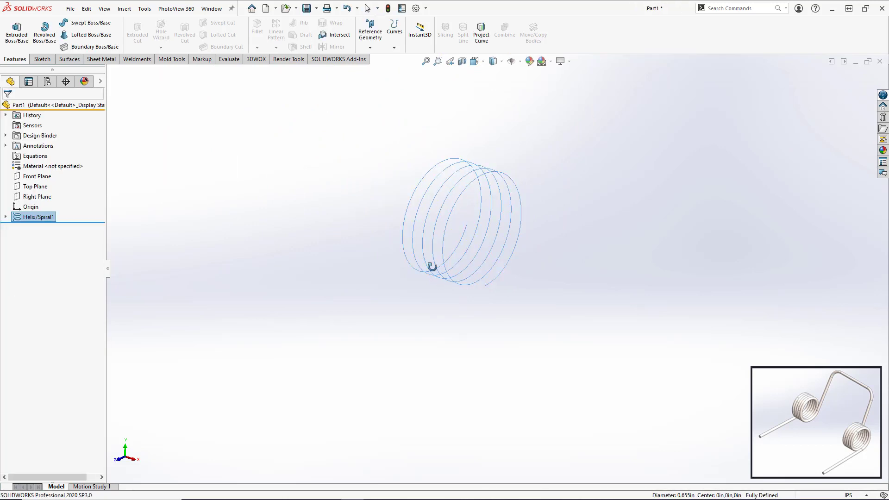
{"action": "middle_click_drag", "start_coordinate": [432, 267], "coordinate": [418, 232]}
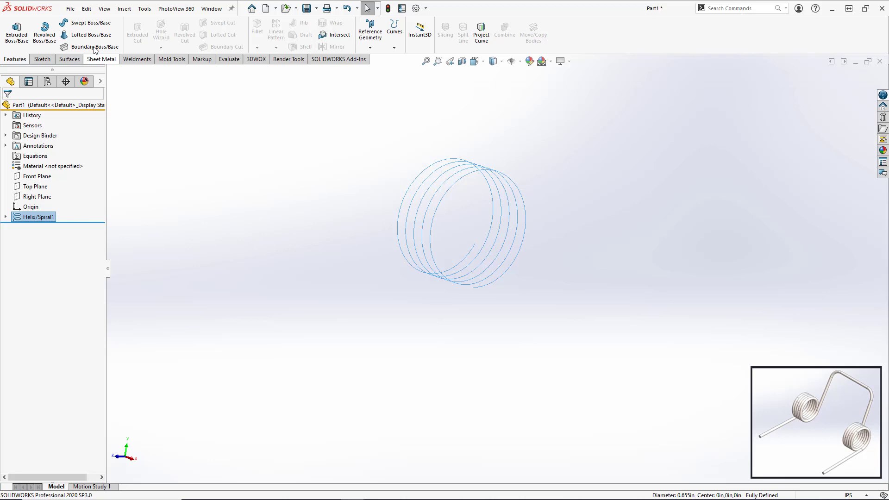
{"action": "left_click", "coordinate": [88, 23]}
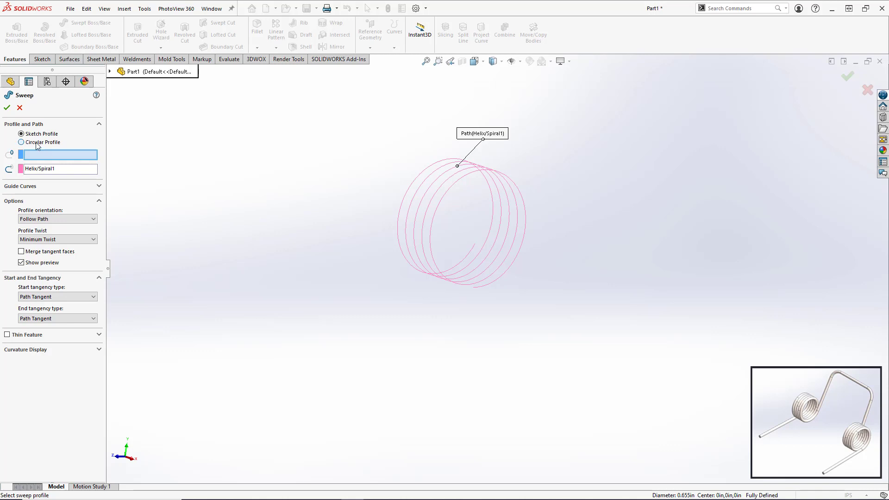
{"action": "left_click", "coordinate": [22, 142]}
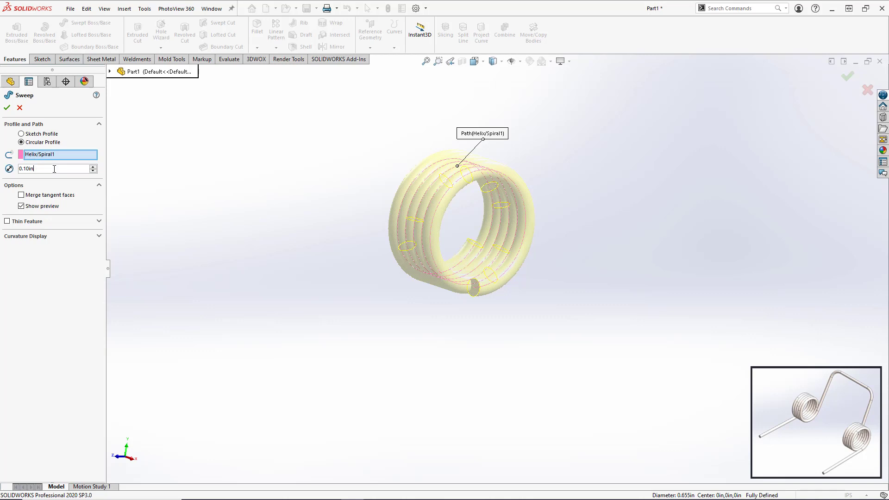
{"action": "left_click_drag", "start_coordinate": [54, 168], "coordinate": [17, 170]}
{"action": "type", "text": "0.07"}
{"action": "key", "text": "Return"}
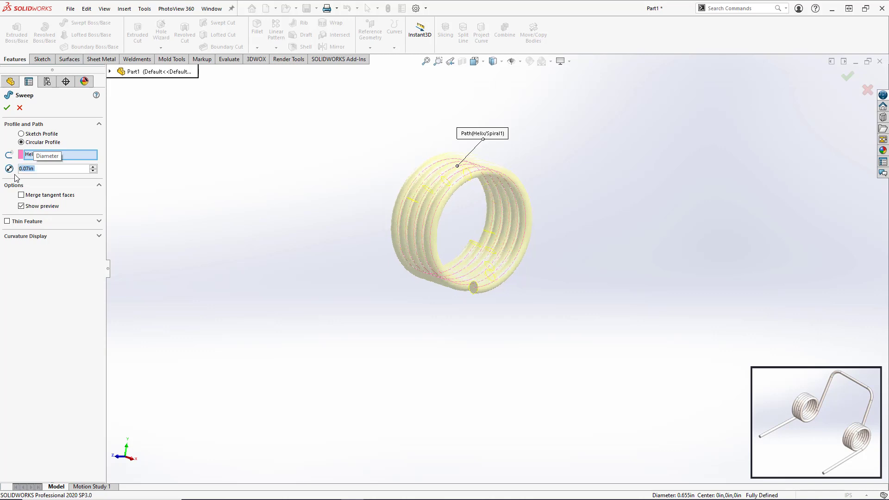
{"action": "left_click", "coordinate": [7, 107]}
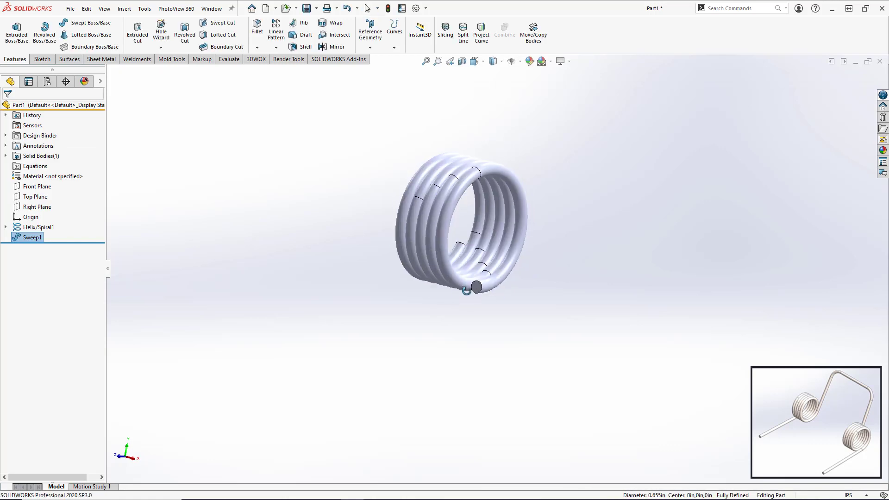
Orbit the swept coil to inspect it from another side
{"action": "mouse_move", "coordinate": [466, 290]}
{"action": "middle_mouse_down"}
{"action": "mouse_move", "coordinate": [516, 280]}
{"action": "mouse_move", "coordinate": [428, 292]}
{"action": "mouse_move", "coordinate": [516, 284]}
{"action": "mouse_move", "coordinate": [438, 304]}
{"action": "mouse_move", "coordinate": [468, 296]}
{"action": "middle_mouse_up"}
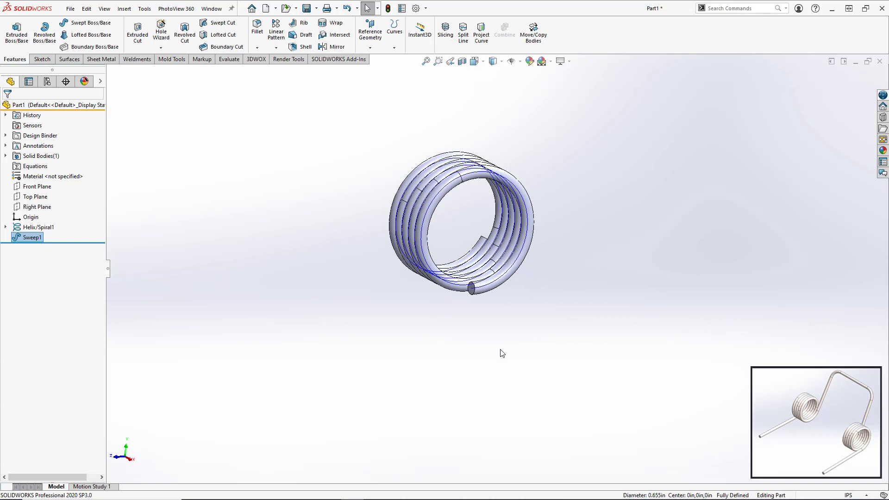
{"action": "middle_click_drag", "start_coordinate": [502, 353], "coordinate": [500, 389]}
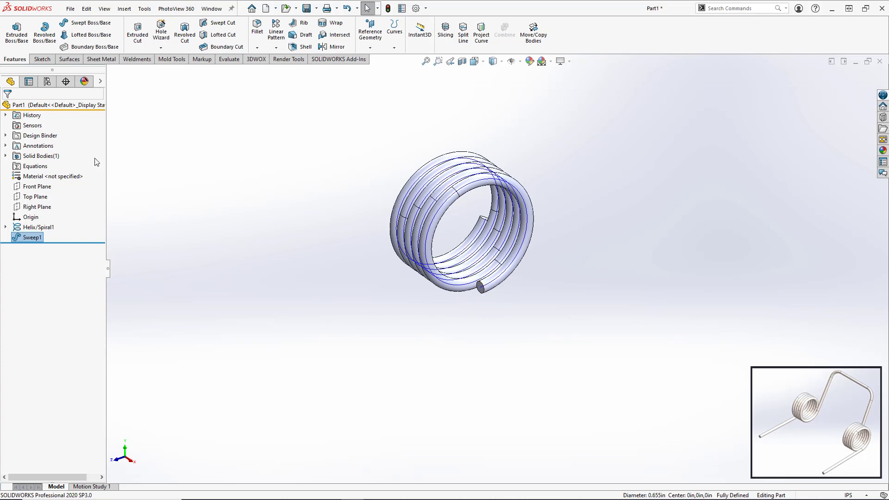
{"action": "left_click", "coordinate": [42, 59]}
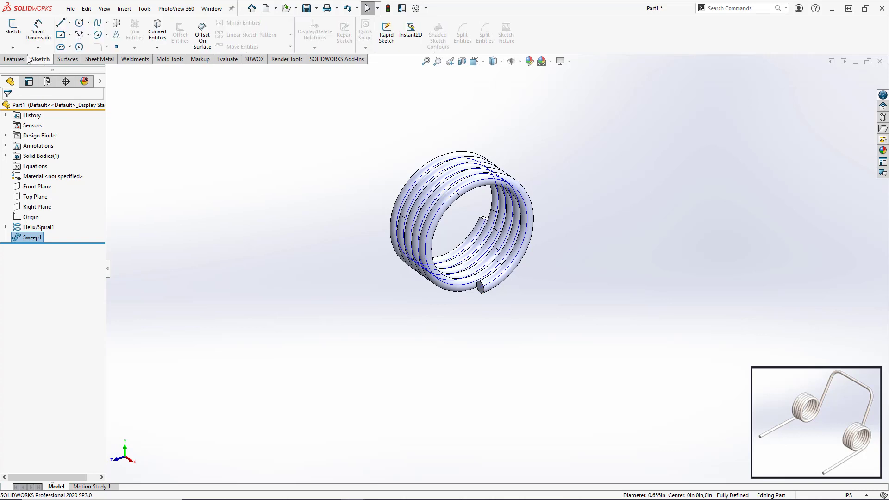
In a new 3D sketch, draw a straight leg line outward from the coil's end-face centre
{"action": "left_click", "coordinate": [13, 47]}
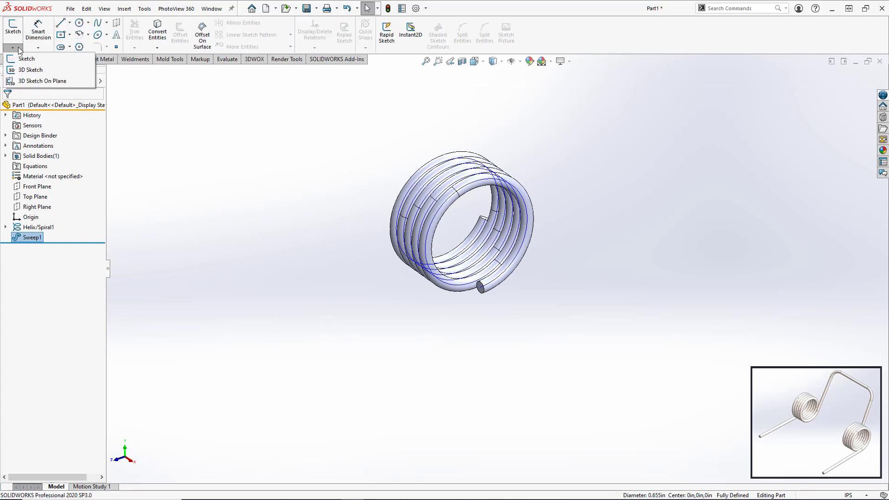
{"action": "left_click", "coordinate": [21, 70]}
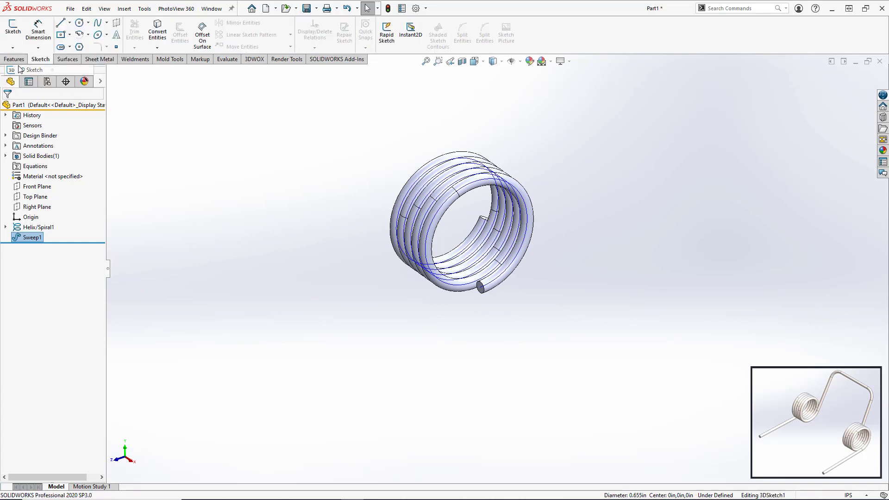
{"action": "left_click", "coordinate": [61, 22]}
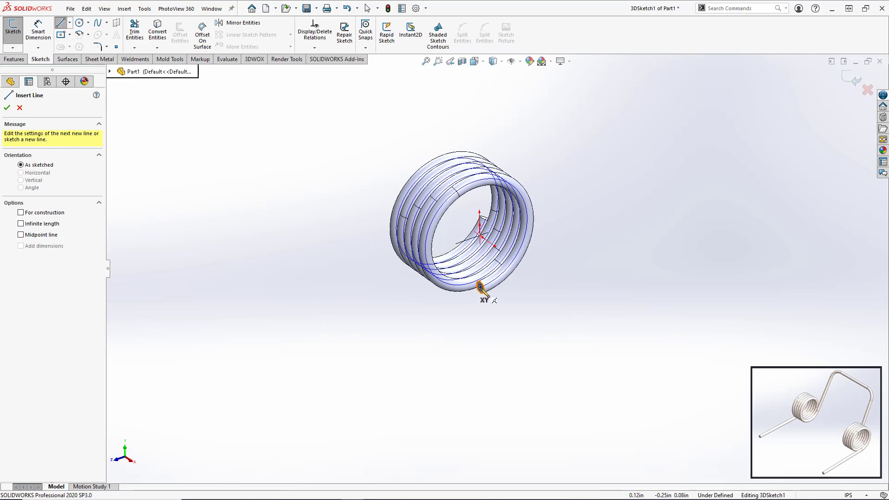
{"action": "scroll", "coordinate": [481, 288], "scroll_direction": "down", "scroll_amount": 6}
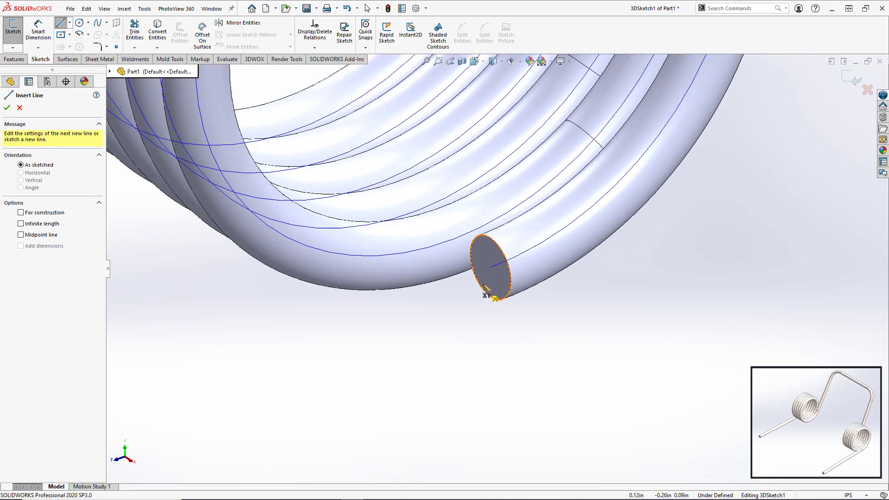
{"action": "left_click", "coordinate": [490, 268]}
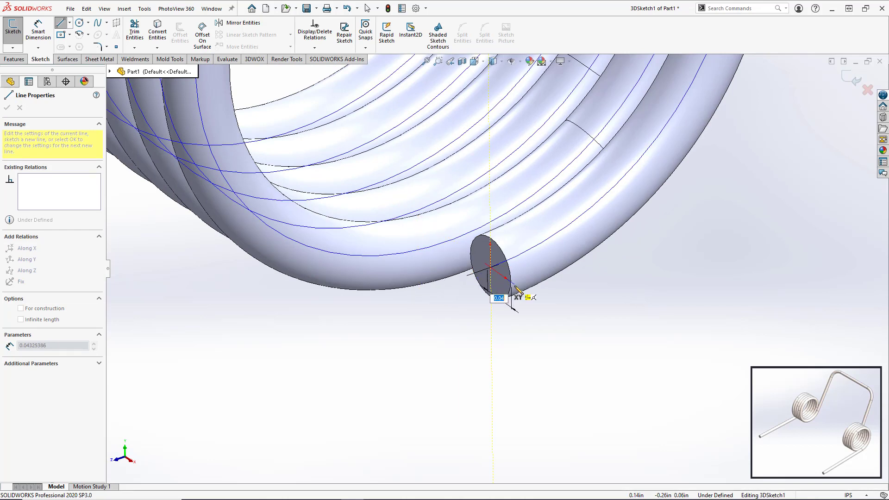
{"action": "middle_click_drag", "start_coordinate": [533, 294], "coordinate": [595, 265]}
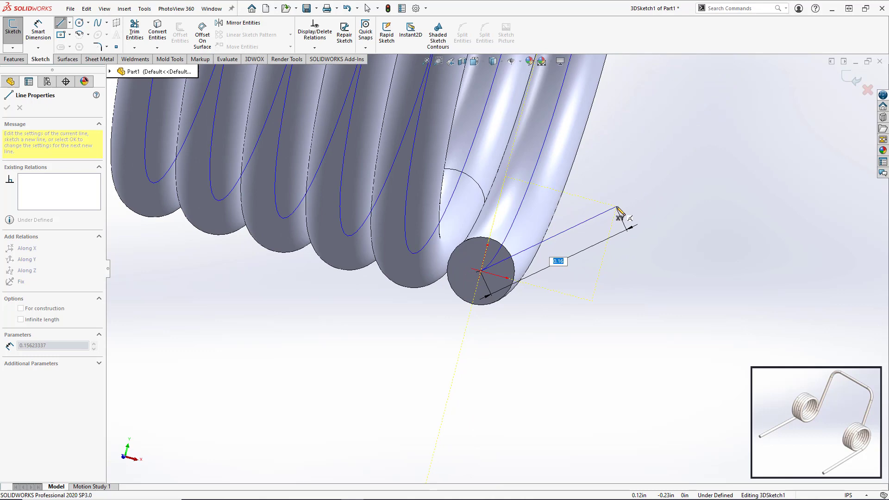
{"action": "mouse_move", "coordinate": [619, 211]}
{"action": "middle_mouse_down"}
{"action": "mouse_move", "coordinate": [606, 208]}
{"action": "mouse_move", "coordinate": [608, 221]}
{"action": "mouse_move", "coordinate": [551, 271]}
{"action": "middle_mouse_up"}
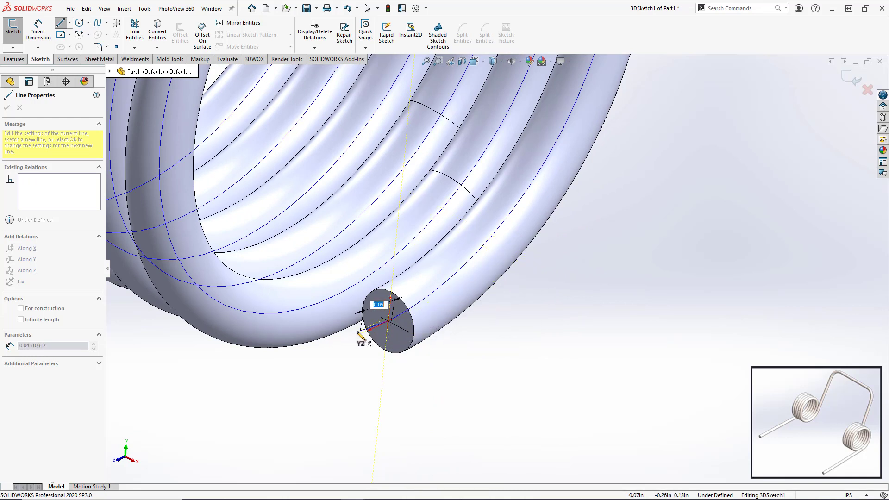
{"action": "middle_click_drag", "start_coordinate": [361, 337], "coordinate": [310, 332]}
{"action": "scroll", "coordinate": [311, 338], "scroll_direction": "up", "scroll_amount": 6}
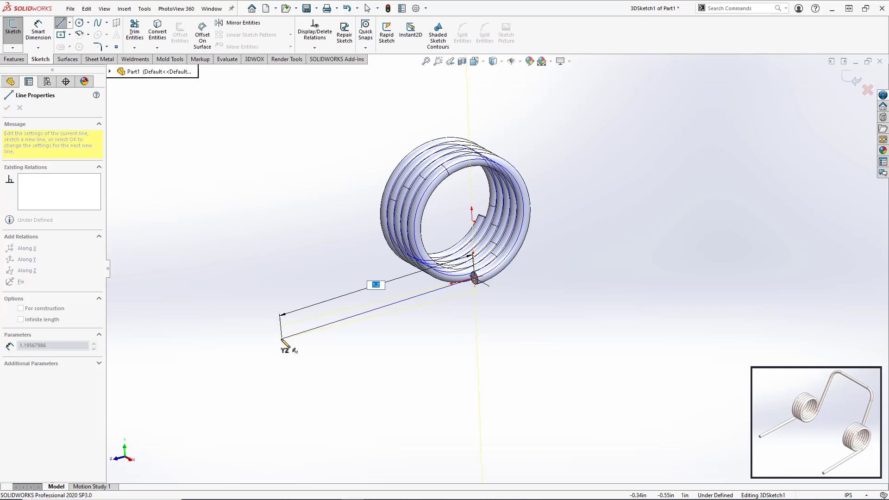
{"action": "left_click", "coordinate": [268, 331]}
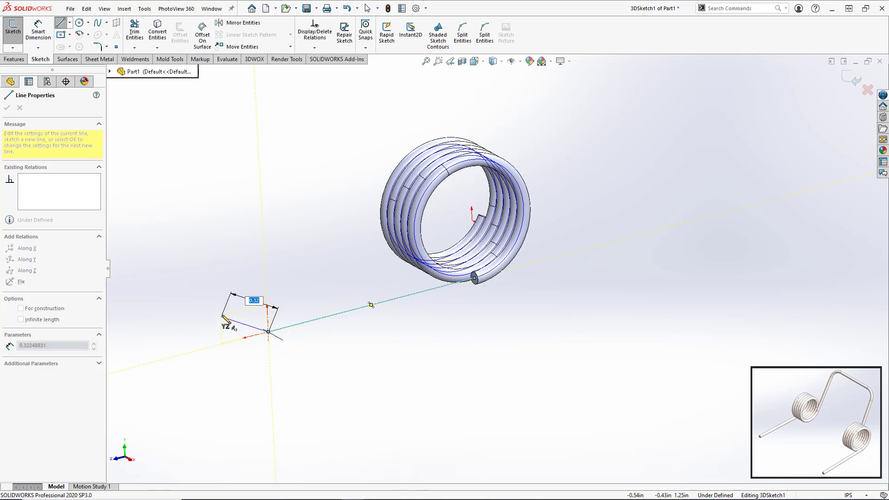
{"action": "key", "text": "Escape"}
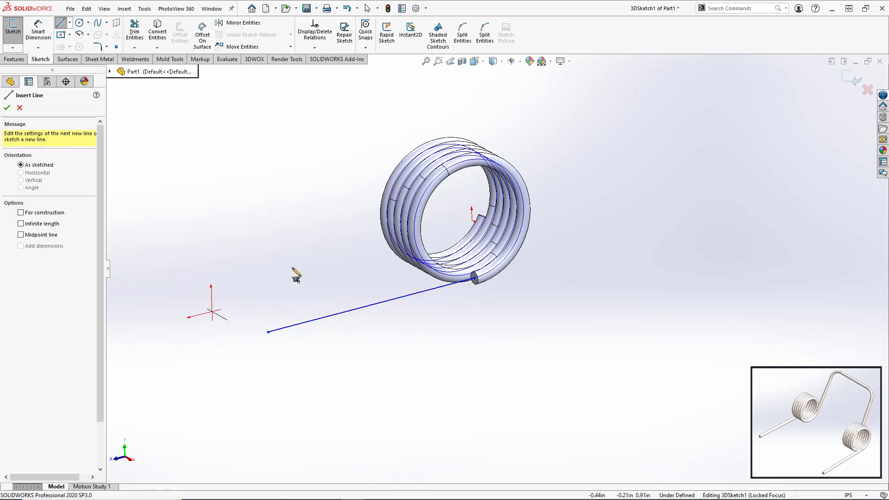
{"action": "key", "text": "Escape"}
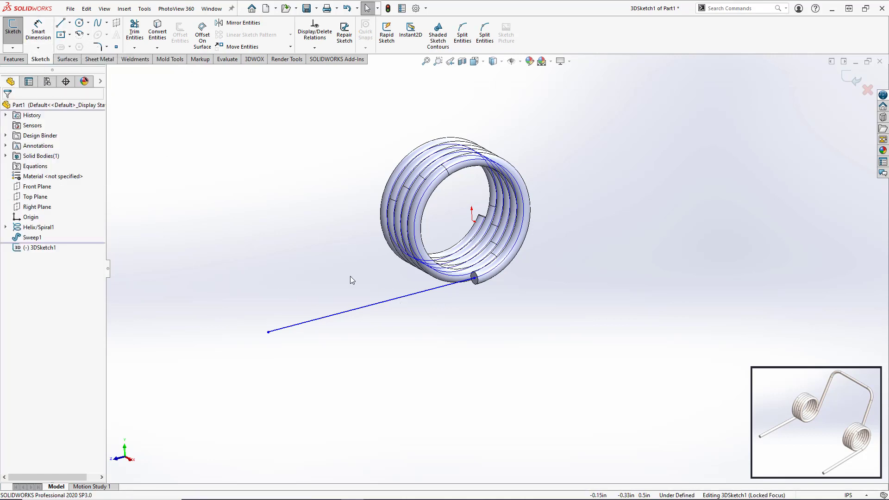
Make the leg line perpendicular to the coil's end face
{"action": "left_click", "coordinate": [452, 284]}
{"action": "scroll", "coordinate": [465, 277], "scroll_direction": "down", "scroll_amount": 5}
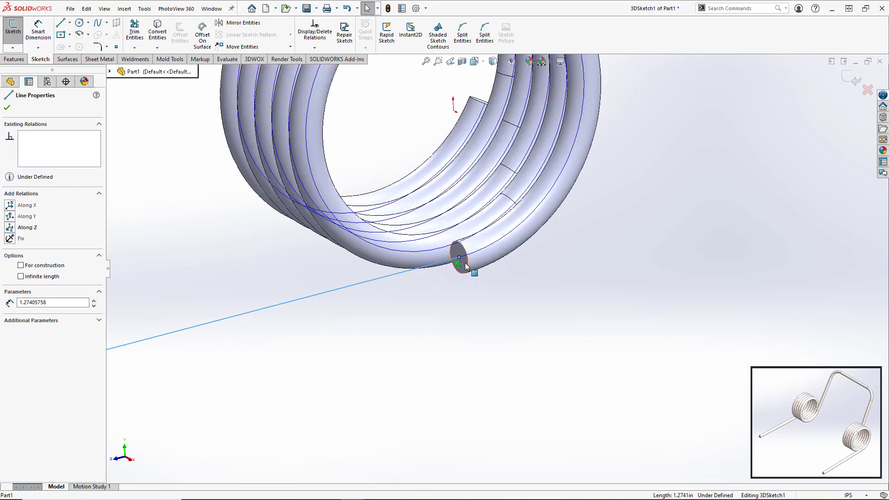
{"action": "left_click", "coordinate": [466, 267], "text": "ctrl"}
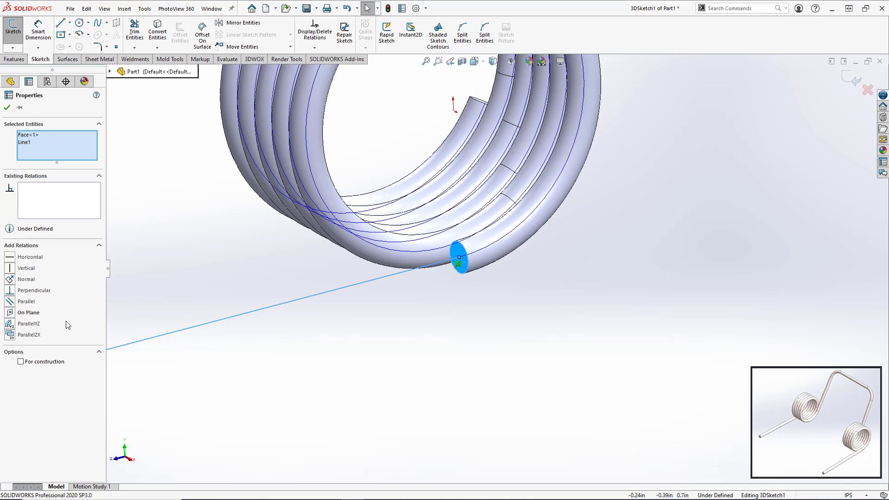
{"action": "left_click", "coordinate": [9, 291]}
{"action": "left_click", "coordinate": [354, 336]}
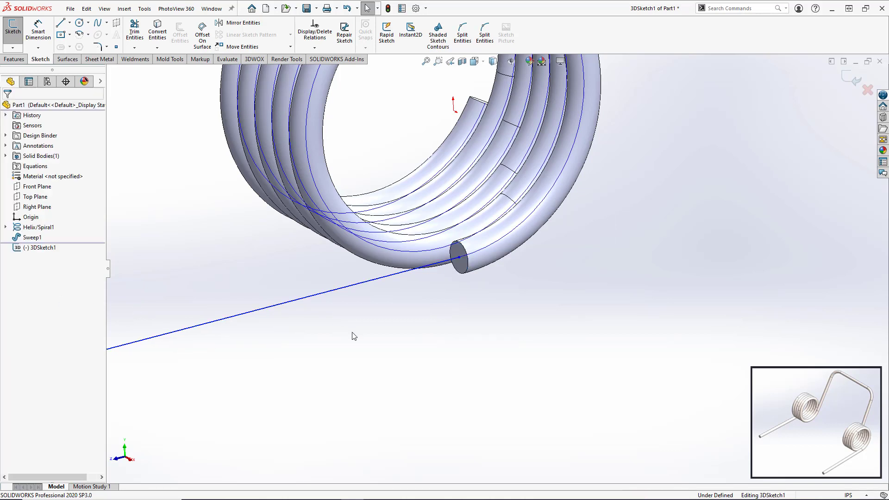
{"action": "scroll", "coordinate": [354, 337], "scroll_direction": "up", "scroll_amount": 3}
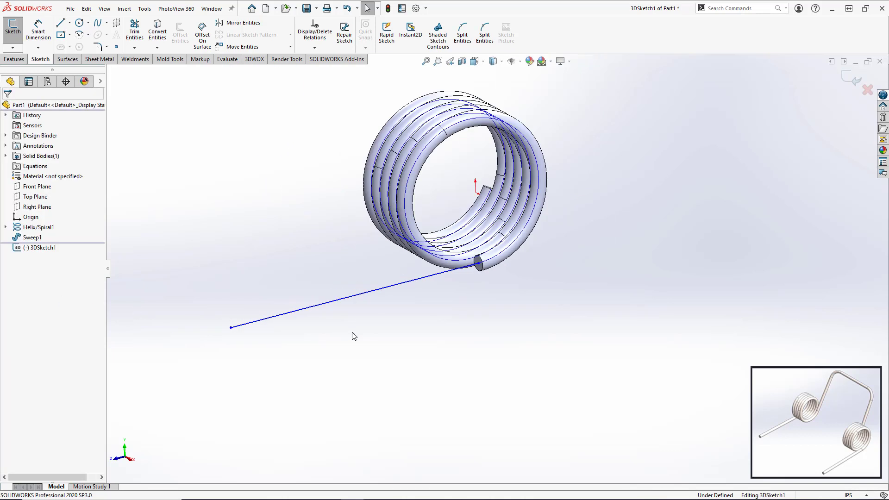
Dimension the leg line to a length of 1.50 in
{"action": "left_click", "coordinate": [41, 32]}
{"action": "left_click", "coordinate": [326, 303]}
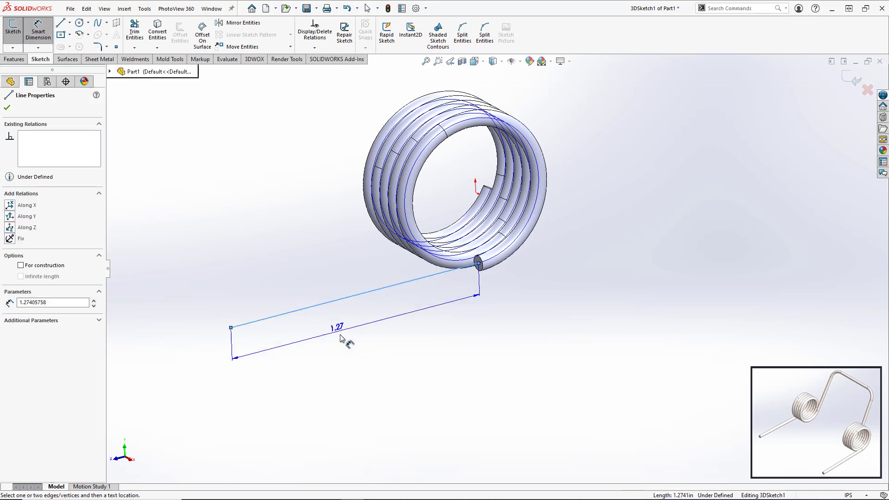
{"action": "left_click", "coordinate": [343, 340]}
{"action": "type", "text": "1.50"}
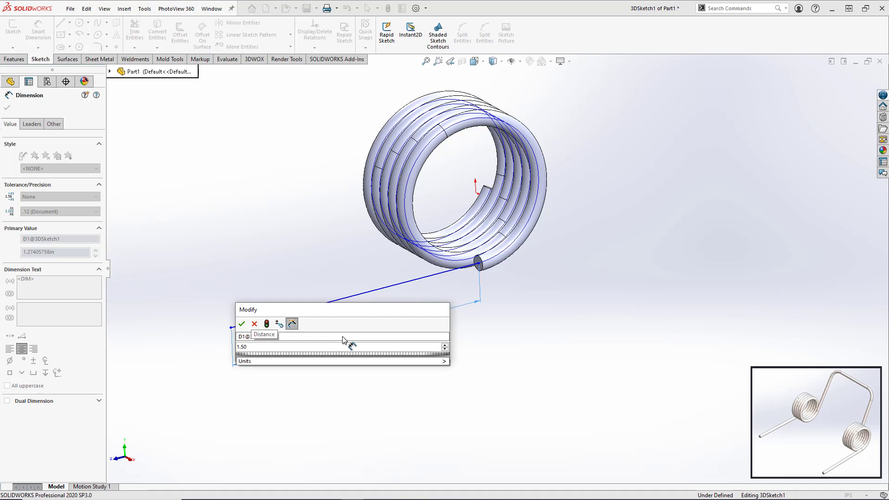
{"action": "key", "text": "Return"}
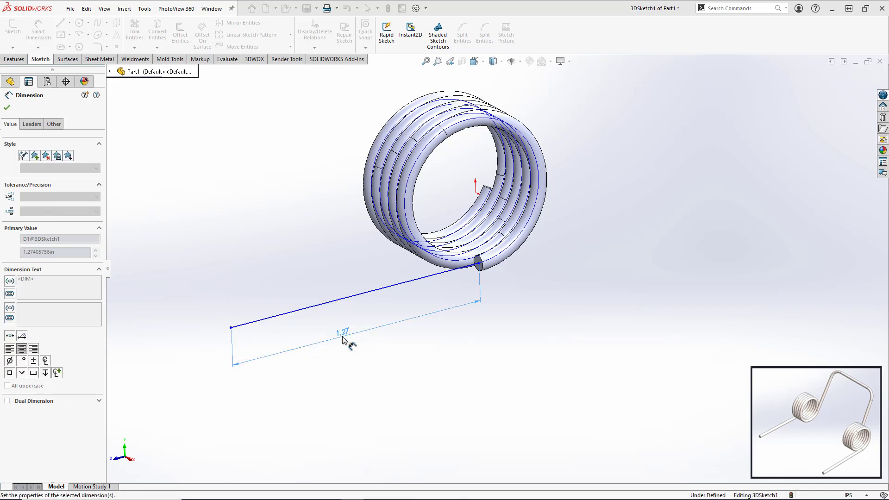
{"action": "left_click", "coordinate": [409, 422]}
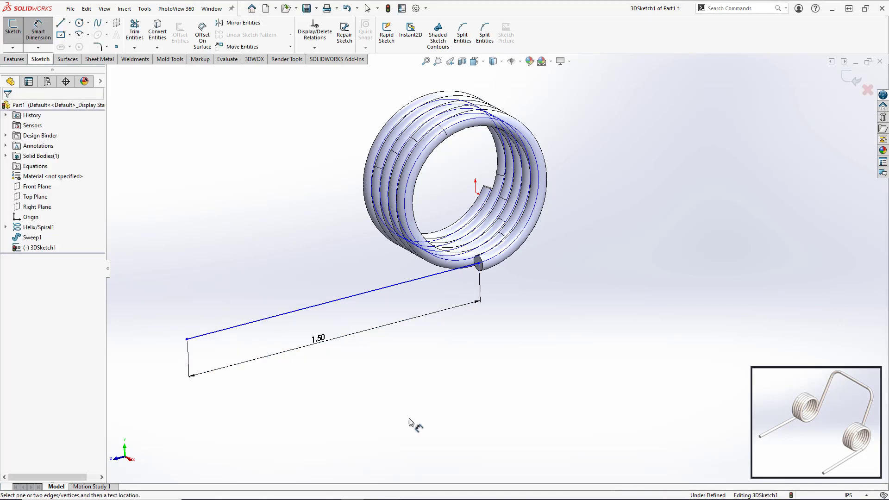
{"action": "key", "text": "Escape"}
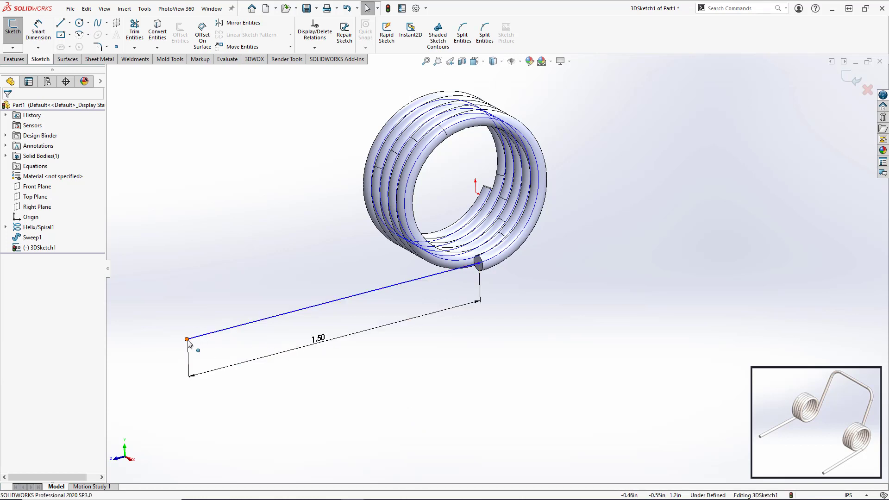
Try dragging the leg's free end, then undo the over-defining move
{"action": "mouse_move", "coordinate": [187, 339]}
{"action": "left_mouse_down"}
{"action": "mouse_move", "coordinate": [215, 299]}
{"action": "mouse_move", "coordinate": [239, 347]}
{"action": "mouse_move", "coordinate": [505, 310]}
{"action": "mouse_move", "coordinate": [615, 188]}
{"action": "mouse_move", "coordinate": [502, 349]}
{"action": "mouse_move", "coordinate": [217, 392]}
{"action": "mouse_move", "coordinate": [681, 171]}
{"action": "mouse_move", "coordinate": [434, 407]}
{"action": "mouse_move", "coordinate": [344, 459]}
{"action": "mouse_move", "coordinate": [688, 259]}
{"action": "mouse_move", "coordinate": [456, 192]}
{"action": "mouse_move", "coordinate": [619, 229]}
{"action": "left_mouse_up"}
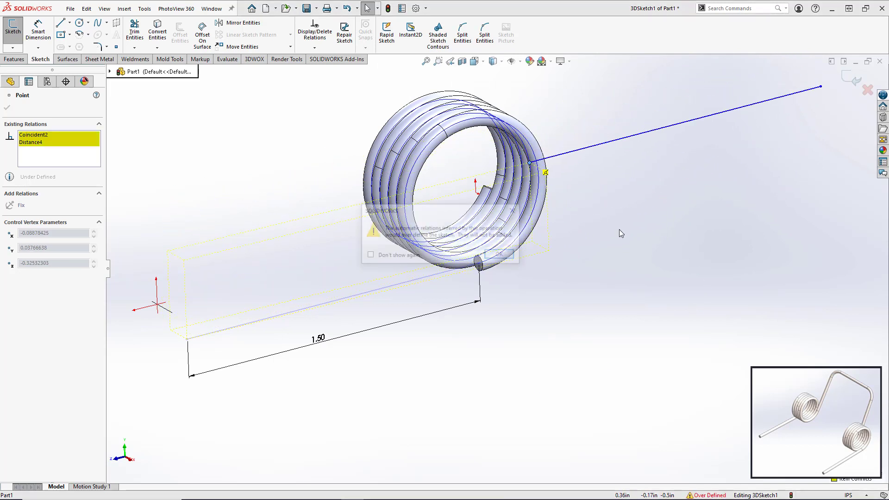
{"action": "left_click", "coordinate": [510, 257]}
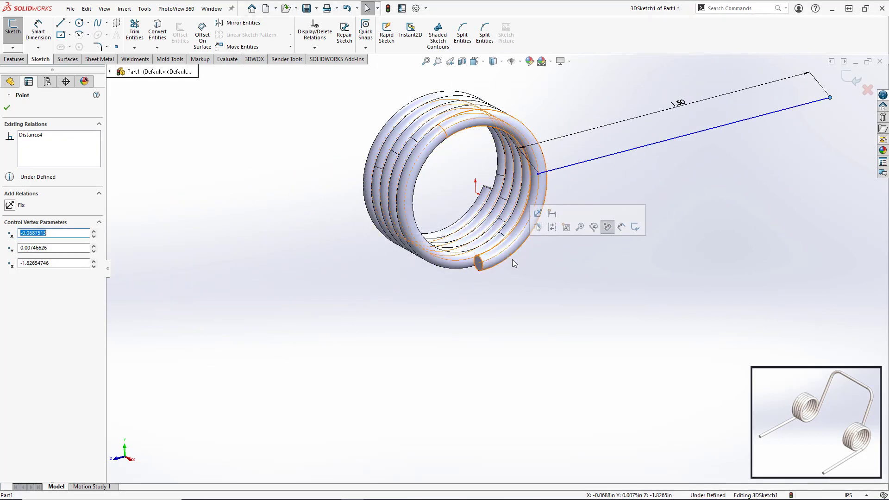
{"action": "left_click", "coordinate": [347, 8]}
{"action": "left_click", "coordinate": [536, 293]}
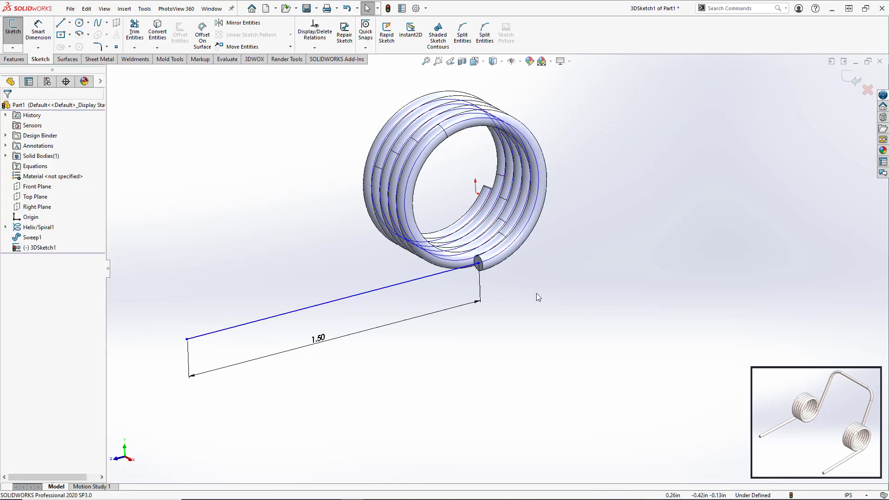
Add an On Plane relation between the line's endpoint and the coil's end face
{"action": "scroll", "coordinate": [481, 266], "scroll_direction": "down", "scroll_amount": 10}
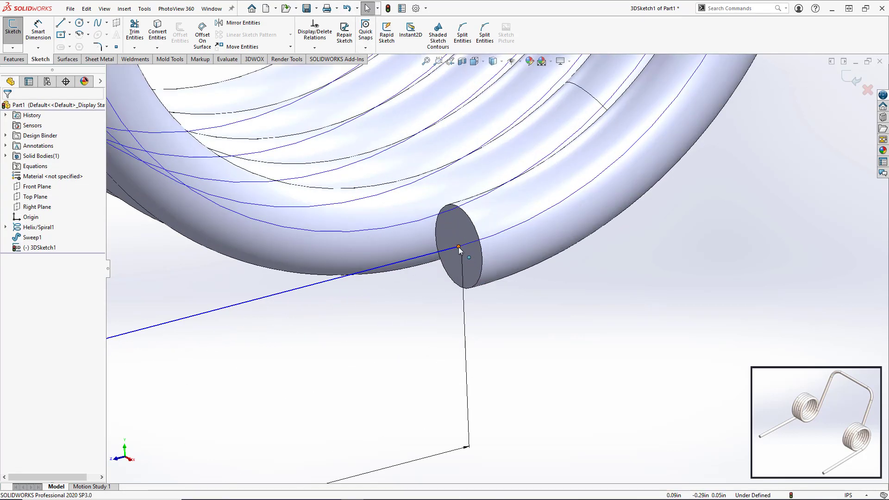
{"action": "left_click", "coordinate": [459, 250]}
{"action": "left_click", "coordinate": [471, 263]}
{"action": "left_click", "coordinate": [471, 262], "text": "ctrl"}
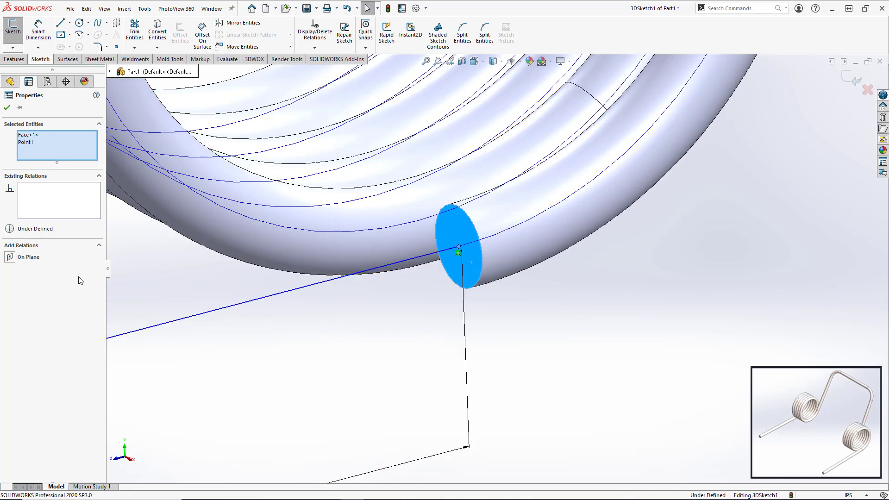
{"action": "left_click", "coordinate": [10, 257]}
{"action": "left_click", "coordinate": [512, 320]}
{"action": "scroll", "coordinate": [491, 322], "scroll_direction": "up", "scroll_amount": 10}
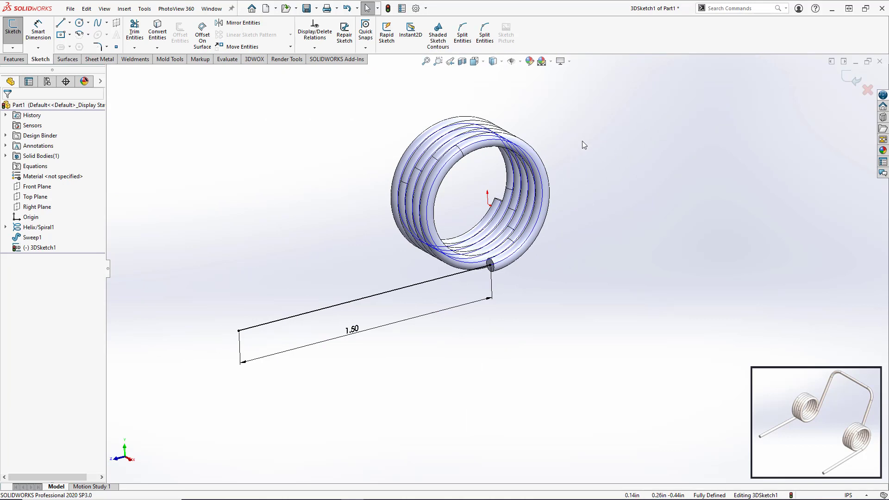
Exit the 3D sketch and sweep a 0.07 in circular profile along the leg line
{"action": "left_click", "coordinate": [853, 79]}
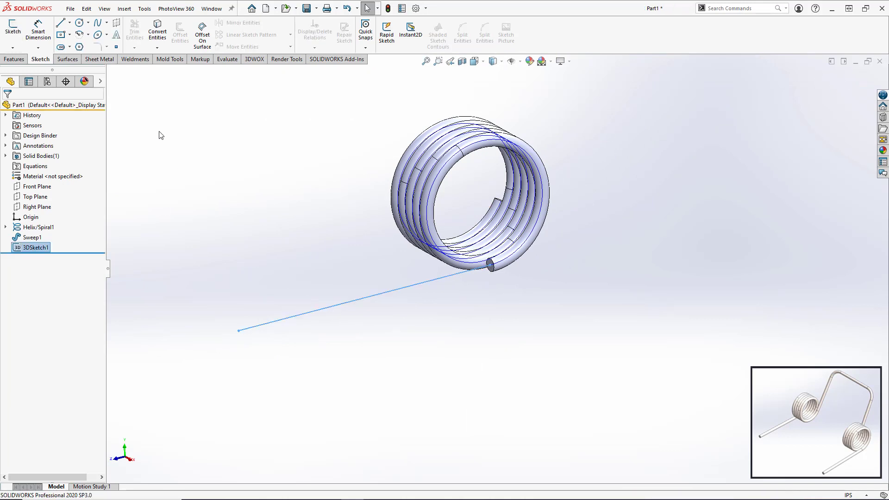
{"action": "left_click", "coordinate": [14, 59]}
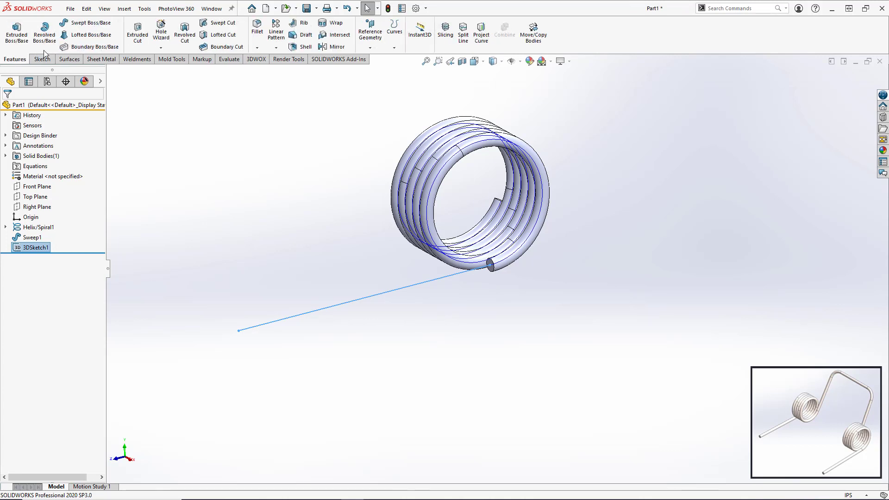
{"action": "left_click", "coordinate": [89, 24]}
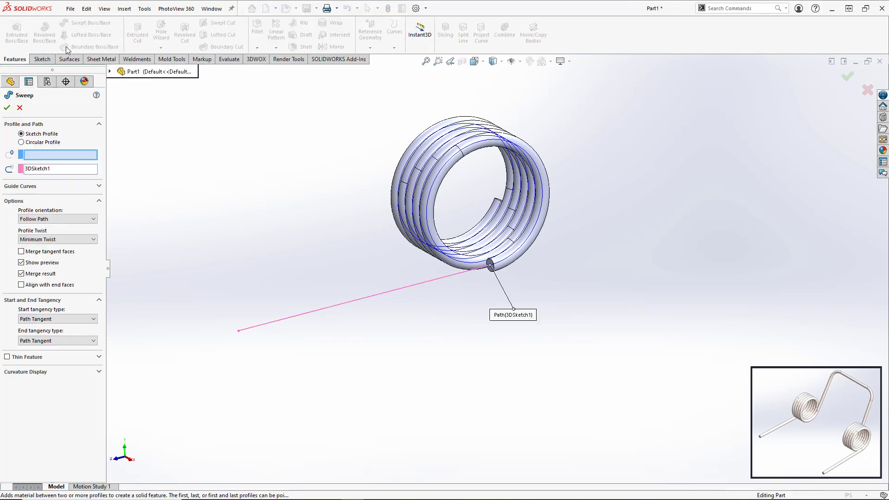
{"action": "left_click", "coordinate": [21, 142]}
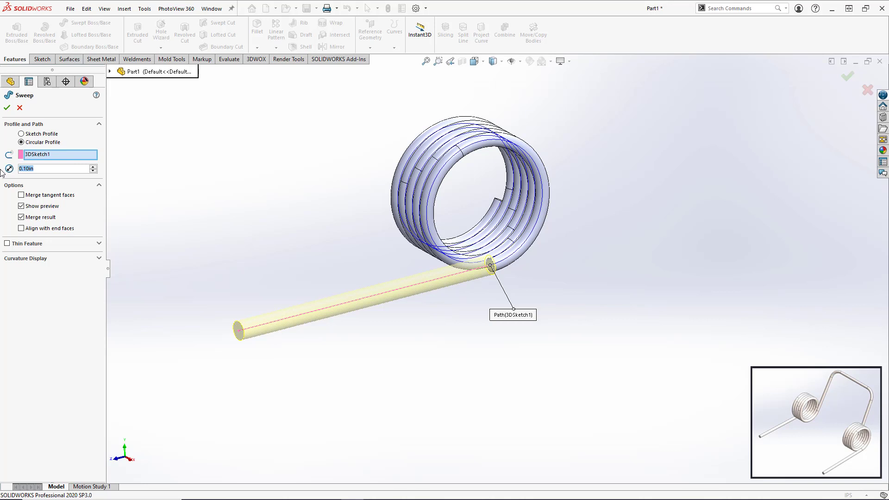
{"action": "type", "text": "0.07"}
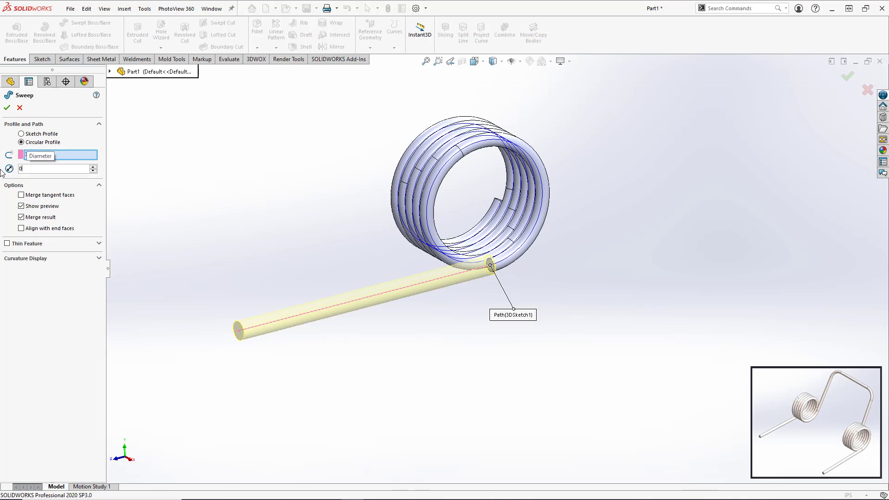
{"action": "mouse_move", "coordinate": [27, 178]}
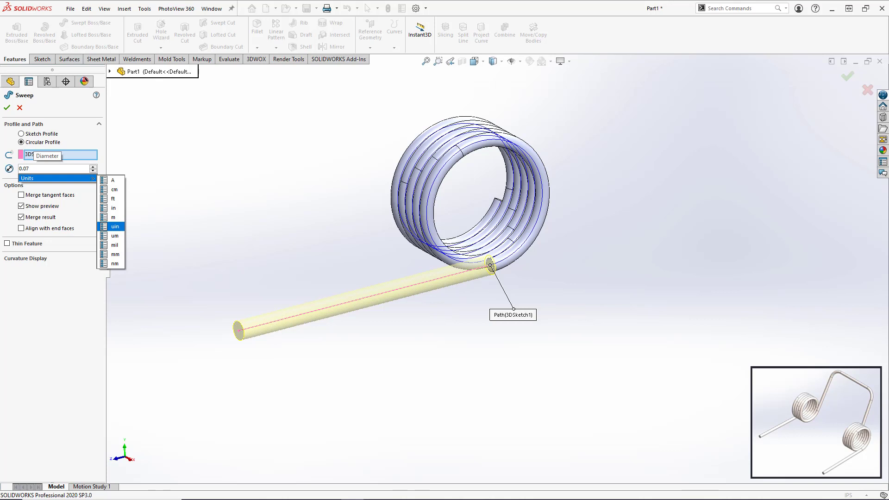
{"action": "key", "text": "Down"}
{"action": "key", "text": "Down"}
{"action": "key", "text": "Down"}
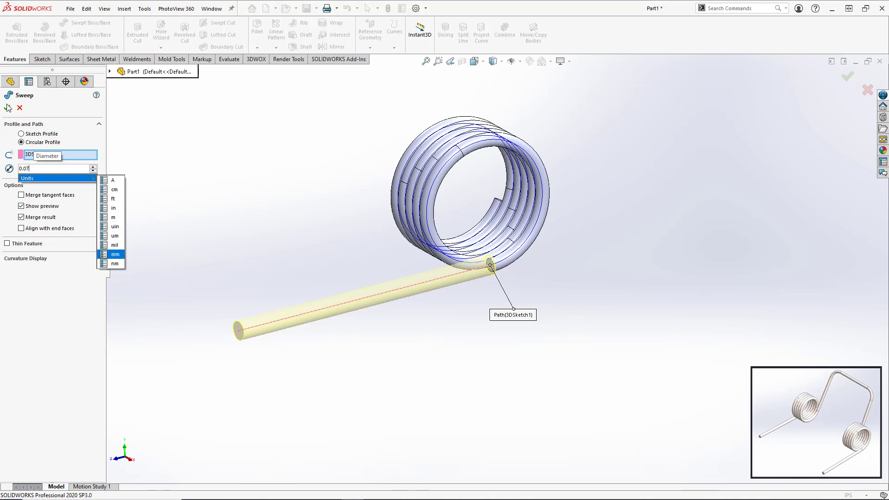
{"action": "key", "text": "i"}
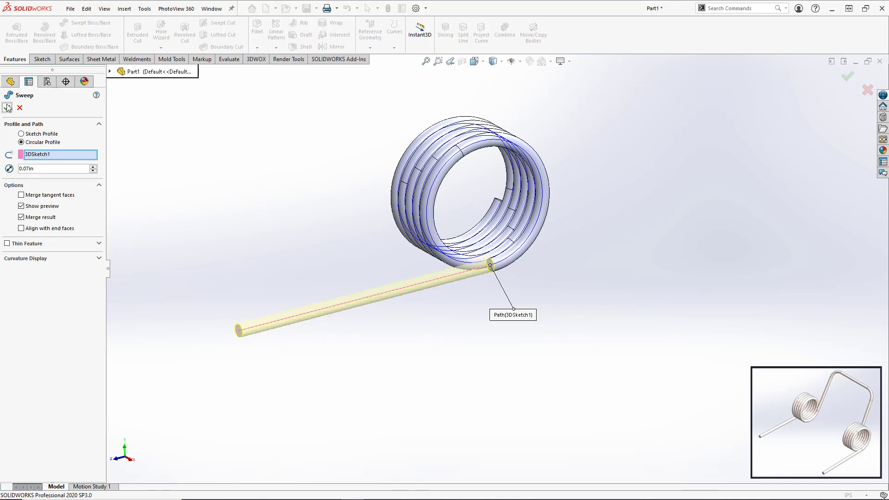
{"action": "left_click", "coordinate": [7, 108]}
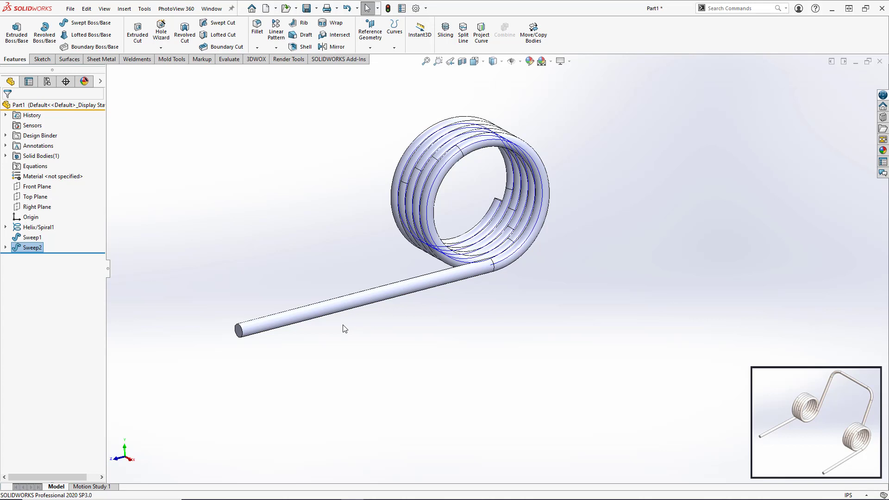
Turn the spring so its leg points right, fit it in view, and show the sketch type options
{"action": "middle_click_drag", "start_coordinate": [344, 328], "coordinate": [489, 410]}
{"action": "key", "text": "ctrl+shift+z"}
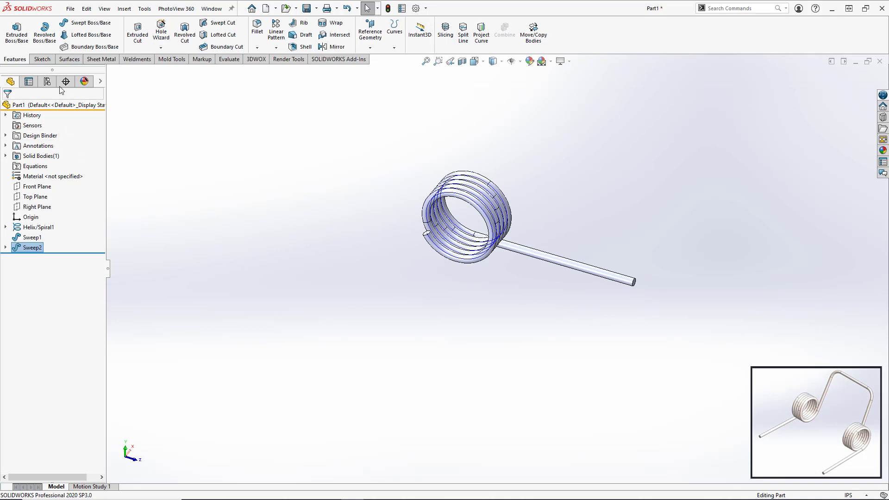
{"action": "left_click", "coordinate": [43, 59]}
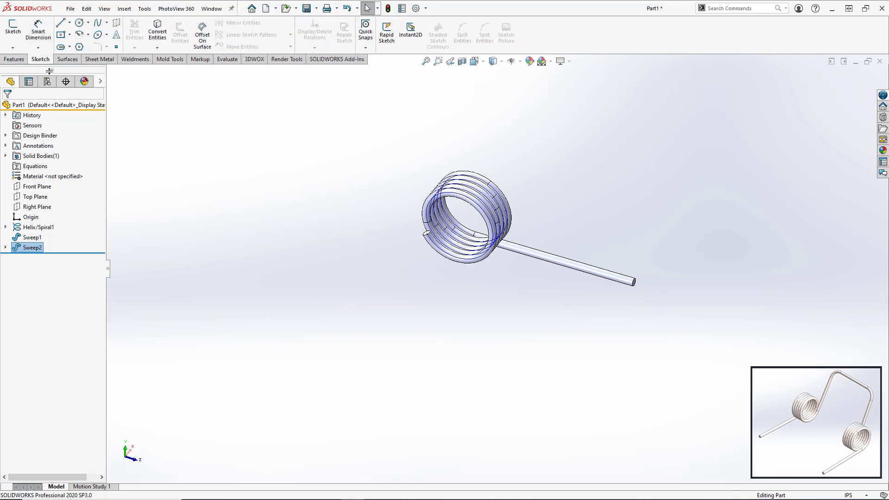
{"action": "left_click", "coordinate": [13, 48]}
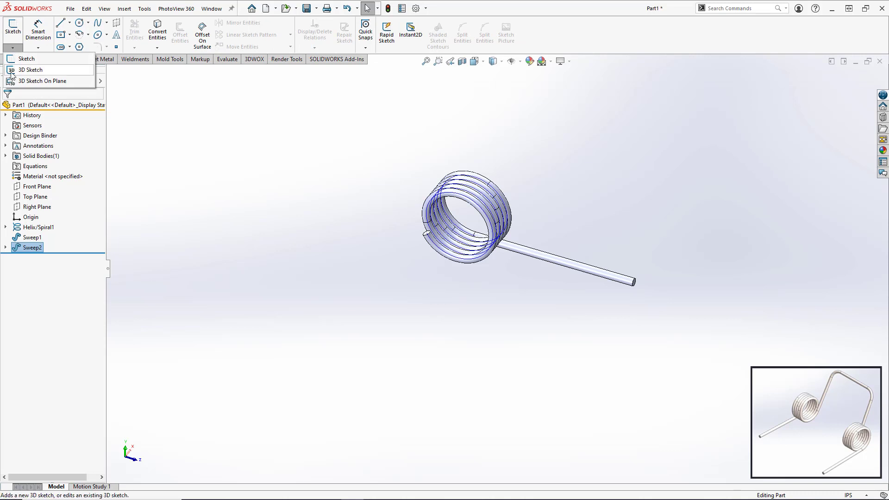
Start a 3D sketch and draw a line from the coil's end-face centre up-left above the coil
{"action": "left_click", "coordinate": [13, 70]}
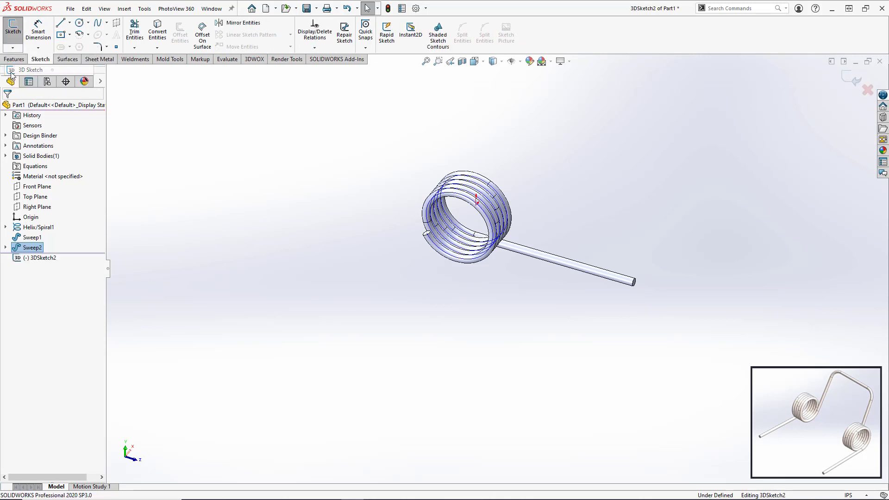
{"action": "left_click", "coordinate": [60, 23]}
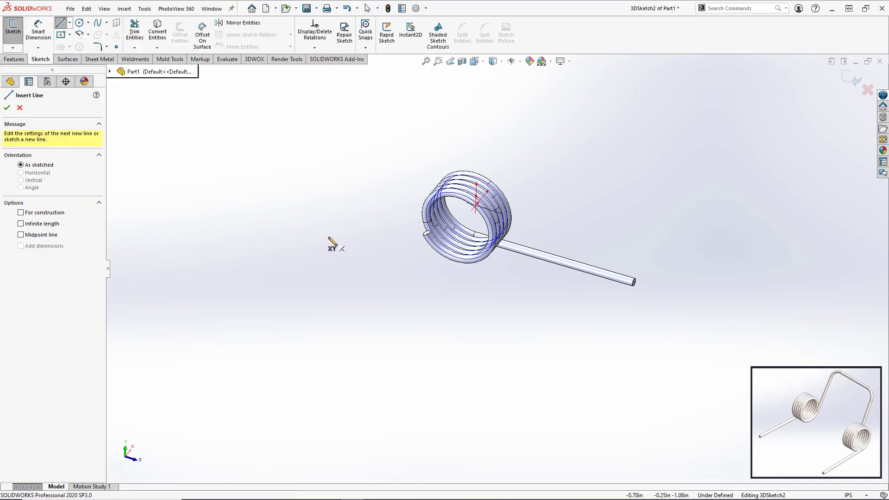
{"action": "scroll", "coordinate": [430, 236], "scroll_direction": "down", "scroll_amount": 5}
{"action": "scroll", "coordinate": [441, 242], "scroll_direction": "down", "scroll_amount": 3}
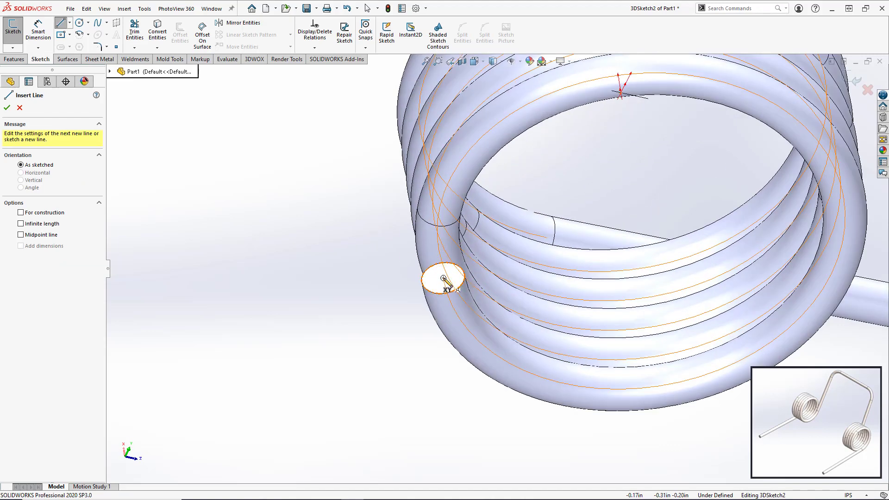
{"action": "left_click", "coordinate": [444, 278]}
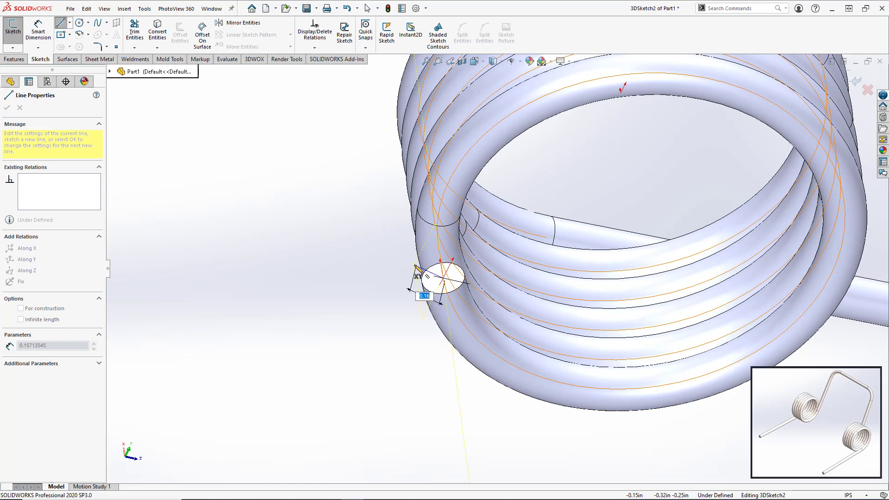
{"action": "mouse_move", "coordinate": [414, 268]}
{"action": "middle_mouse_down"}
{"action": "mouse_move", "coordinate": [411, 254]}
{"action": "mouse_move", "coordinate": [373, 245]}
{"action": "mouse_move", "coordinate": [386, 221]}
{"action": "mouse_move", "coordinate": [353, 222]}
{"action": "middle_mouse_up"}
{"action": "scroll", "coordinate": [368, 178], "scroll_direction": "up", "scroll_amount": 2}
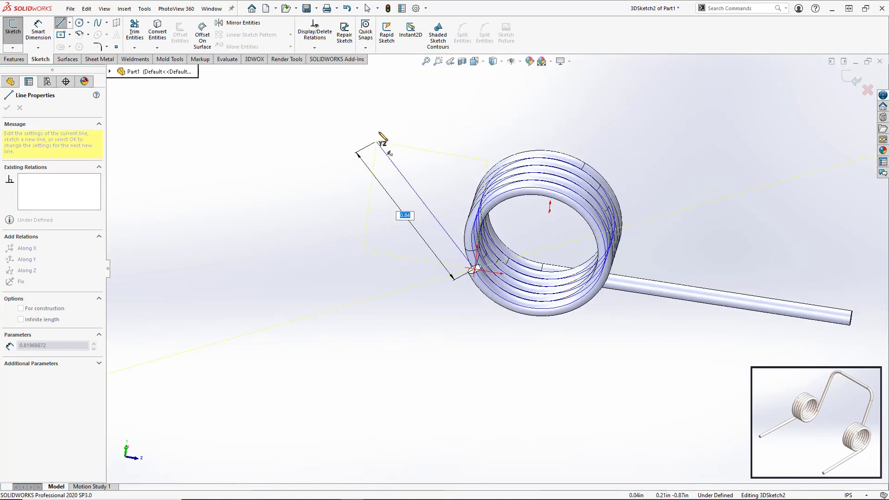
{"action": "mouse_move", "coordinate": [367, 140]}
{"action": "middle_mouse_down"}
{"action": "mouse_move", "coordinate": [351, 129]}
{"action": "mouse_move", "coordinate": [298, 133]}
{"action": "mouse_move", "coordinate": [372, 100]}
{"action": "mouse_move", "coordinate": [315, 195]}
{"action": "mouse_move", "coordinate": [354, 132]}
{"action": "middle_mouse_up"}
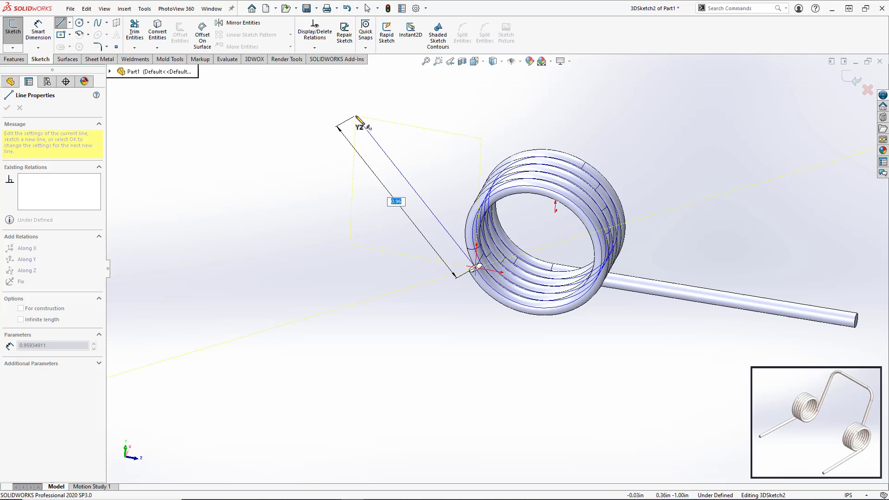
{"action": "double_click", "coordinate": [356, 117]}
Draw a second connected line along the X direction in the XY plane
{"action": "left_click", "coordinate": [356, 116]}
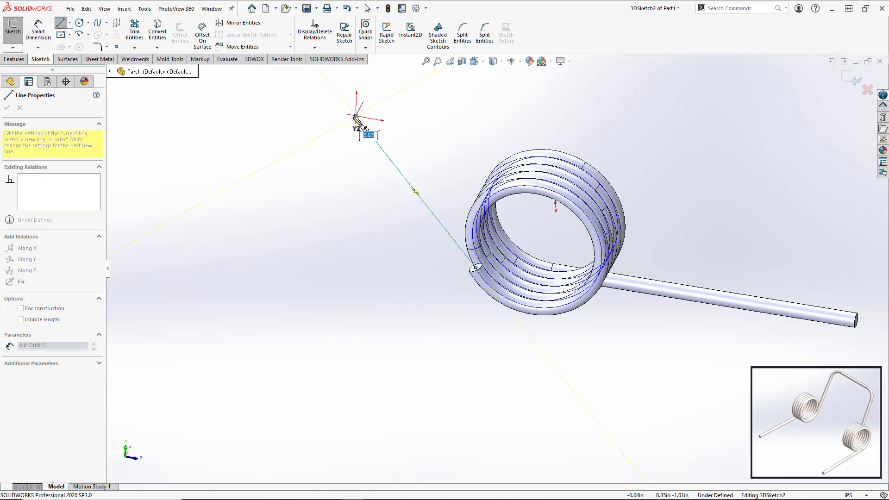
{"action": "key", "text": "Right"}
{"action": "key", "text": "Right"}
{"action": "key", "text": "Right"}
{"action": "key", "text": "Right"}
{"action": "key", "text": "Right"}
{"action": "key", "text": "Right"}
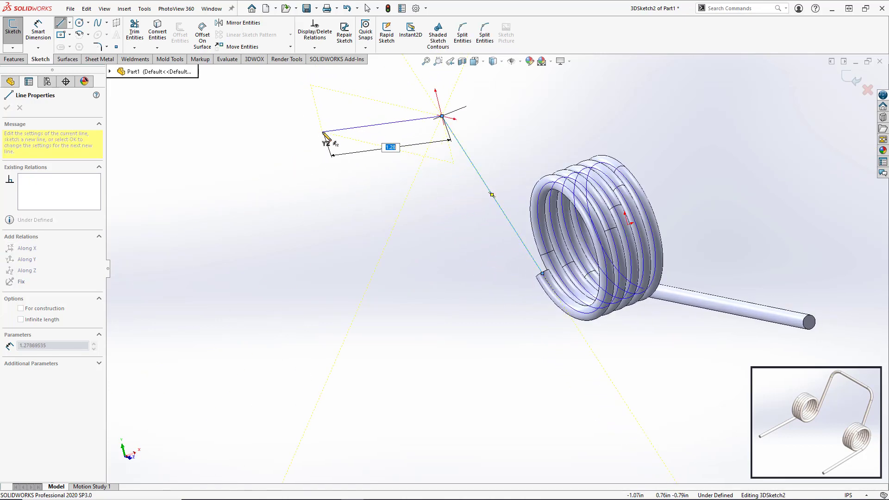
{"action": "middle_click_drag", "start_coordinate": [326, 142], "coordinate": [397, 131]}
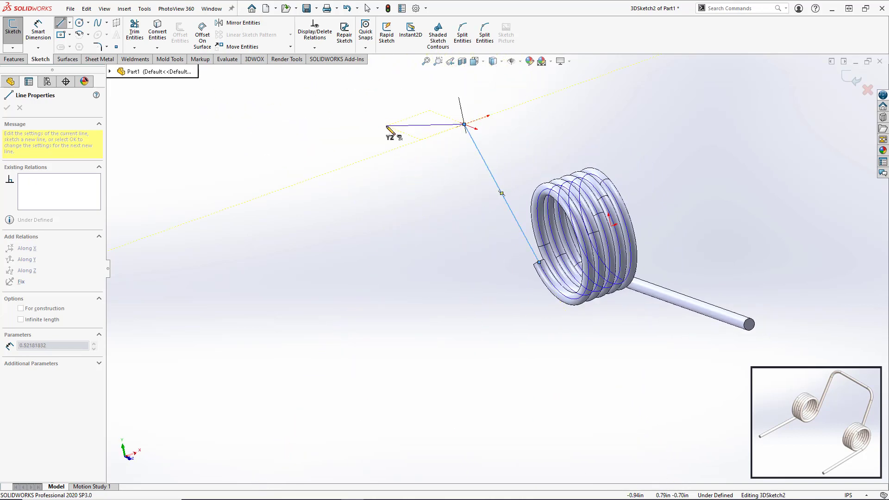
{"action": "key", "text": "Tab"}
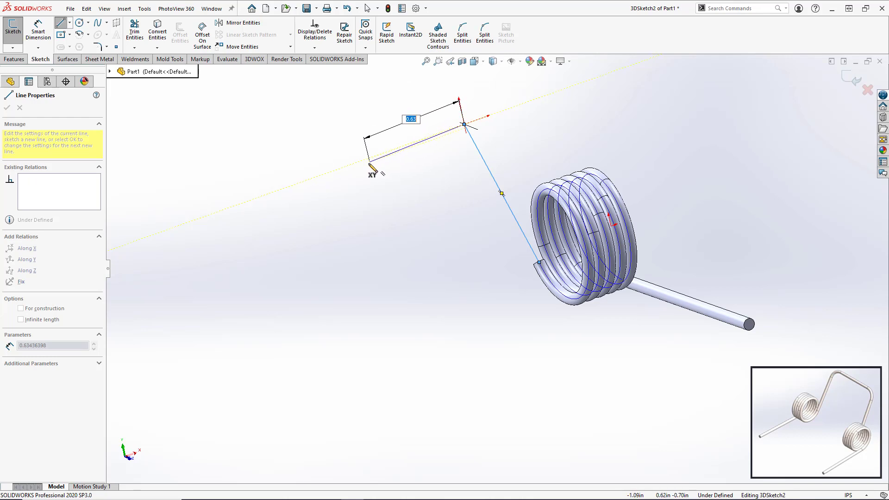
{"action": "double_click", "coordinate": [369, 158]}
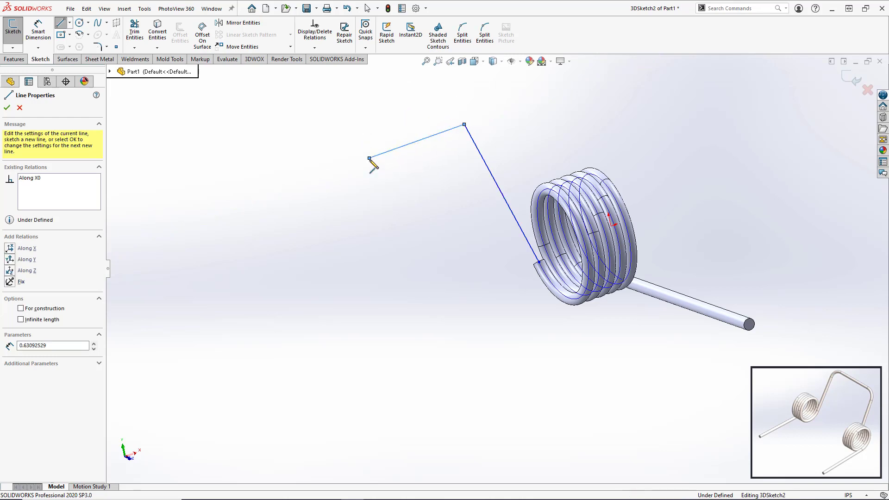
{"action": "key", "text": "Escape"}
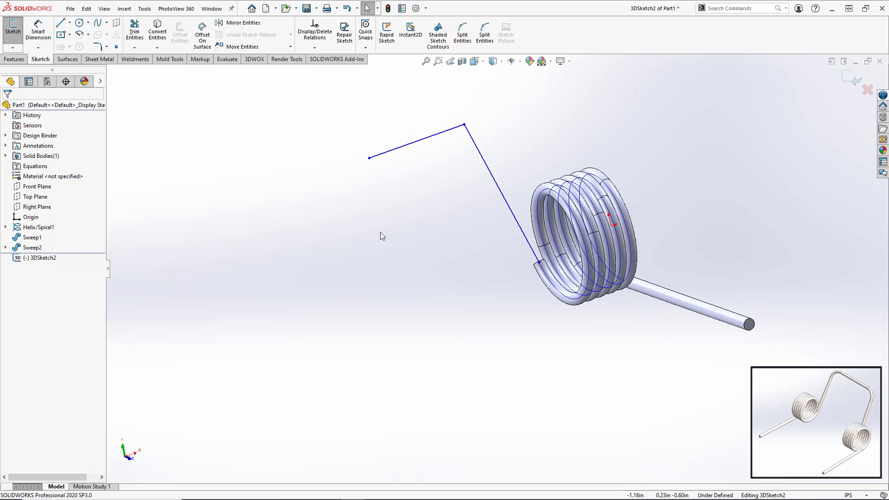
Add an On Plane relation between the line's start point and the coil's end face
{"action": "mouse_move", "coordinate": [380, 232]}
{"action": "middle_mouse_down"}
{"action": "mouse_move", "coordinate": [440, 202]}
{"action": "mouse_move", "coordinate": [440, 218]}
{"action": "mouse_move", "coordinate": [478, 264]}
{"action": "middle_mouse_up"}
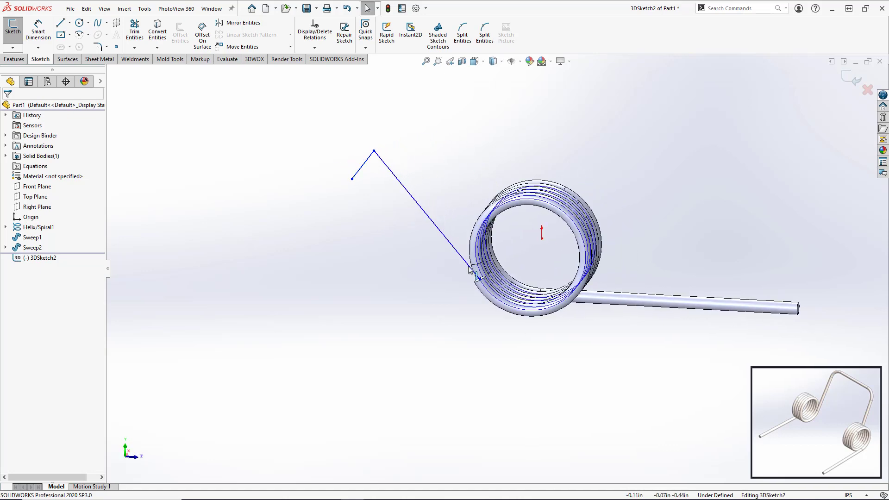
{"action": "scroll", "coordinate": [493, 285], "scroll_direction": "down", "scroll_amount": 4}
{"action": "scroll", "coordinate": [493, 286], "scroll_direction": "down", "scroll_amount": 3}
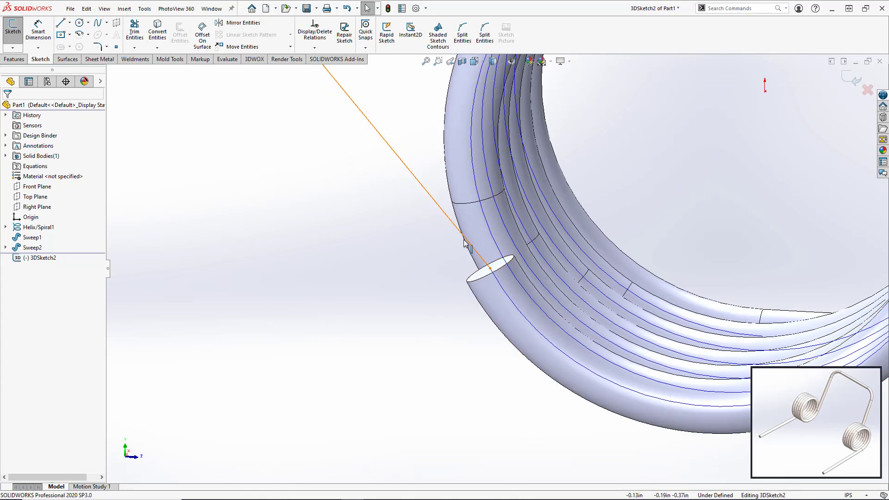
{"action": "left_click", "coordinate": [489, 268]}
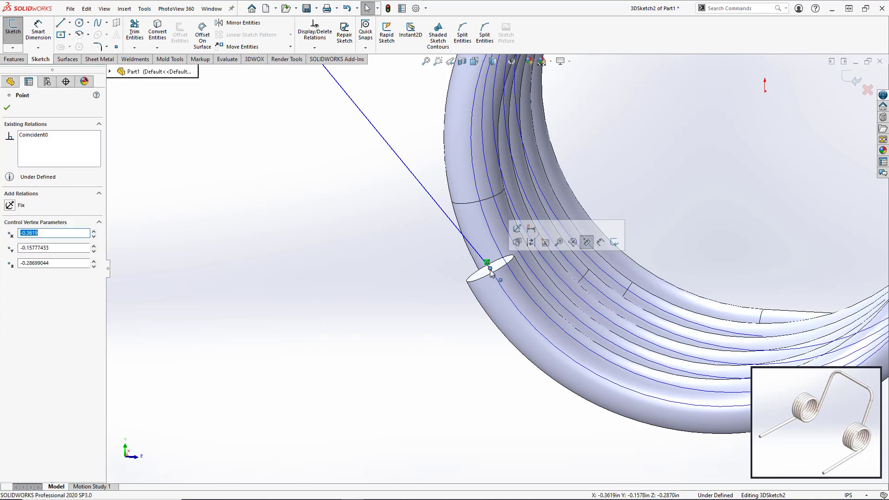
{"action": "left_click", "coordinate": [474, 274], "text": "ctrl"}
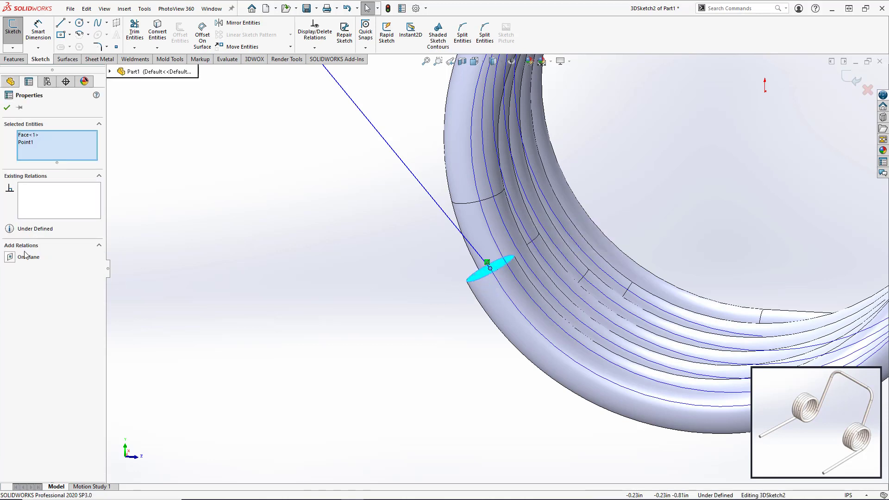
{"action": "left_click", "coordinate": [8, 259]}
{"action": "left_click", "coordinate": [428, 276]}
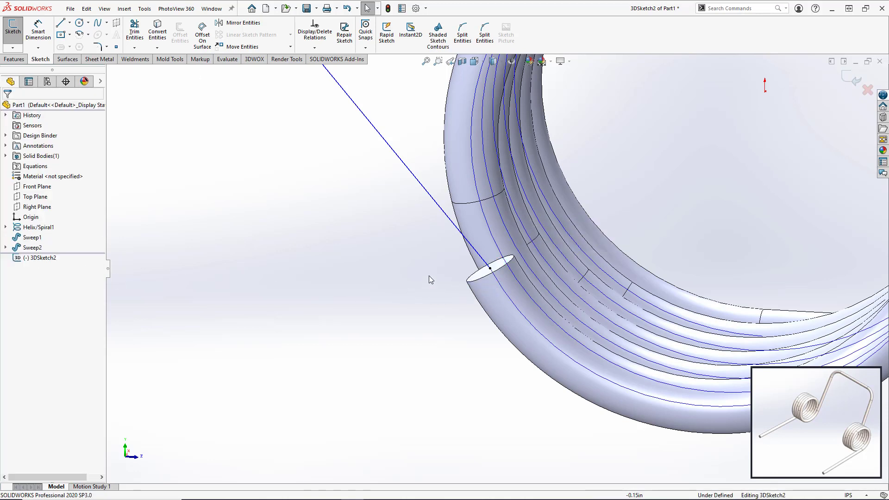
Make the sketch leg line perpendicular to the coil's end face
{"action": "left_click", "coordinate": [453, 224]}
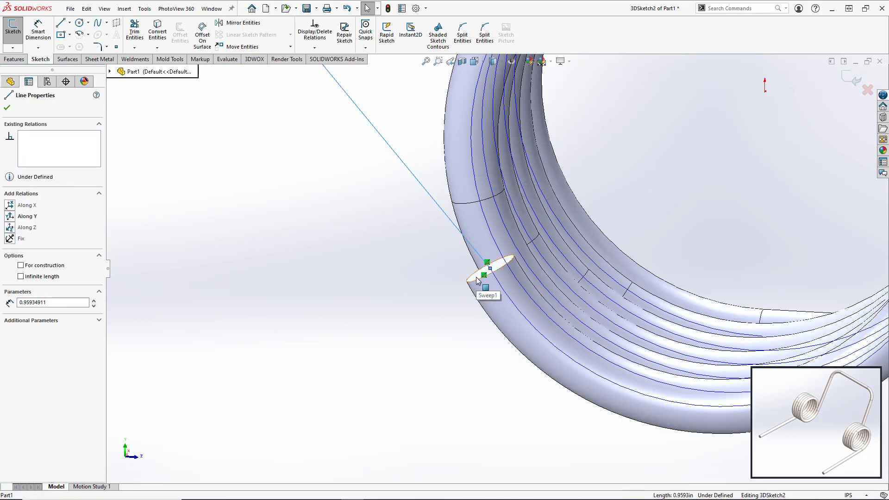
{"action": "left_click", "coordinate": [477, 279], "text": "ctrl"}
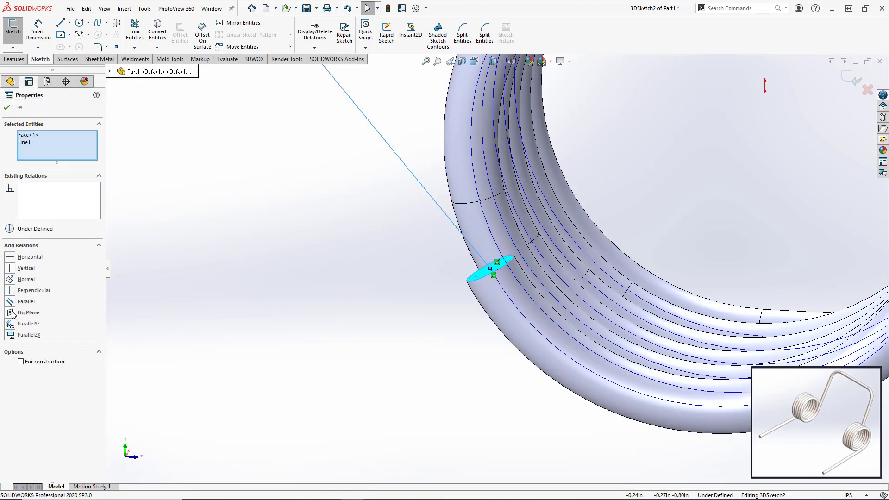
{"action": "left_click", "coordinate": [9, 290]}
{"action": "left_click", "coordinate": [252, 260]}
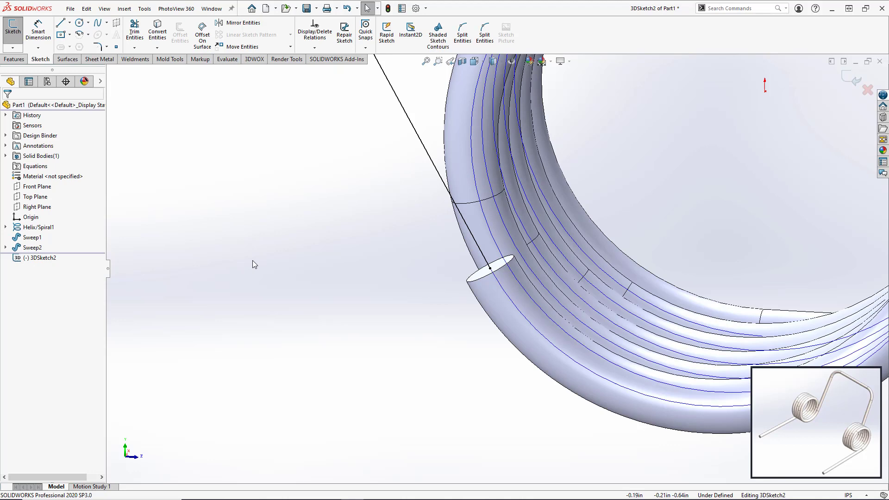
{"action": "mouse_move", "coordinate": [252, 260]}
{"action": "middle_mouse_down"}
{"action": "mouse_move", "coordinate": [346, 238]}
{"action": "mouse_move", "coordinate": [396, 193]}
{"action": "mouse_move", "coordinate": [351, 180]}
{"action": "mouse_move", "coordinate": [480, 157]}
{"action": "middle_mouse_up"}
{"action": "scroll", "coordinate": [348, 240], "scroll_direction": "up", "scroll_amount": 5}
{"action": "scroll", "coordinate": [484, 169], "scroll_direction": "down", "scroll_amount": 3}
Make the slanted and top lines perpendicular, then delete the conflicting Perpendicular3 relation
{"action": "left_click", "coordinate": [492, 181]}
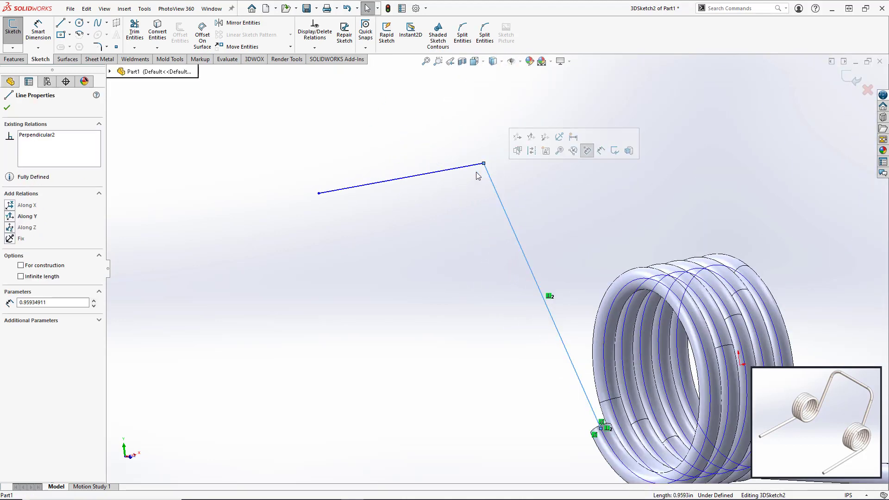
{"action": "left_click", "coordinate": [471, 167], "text": "ctrl"}
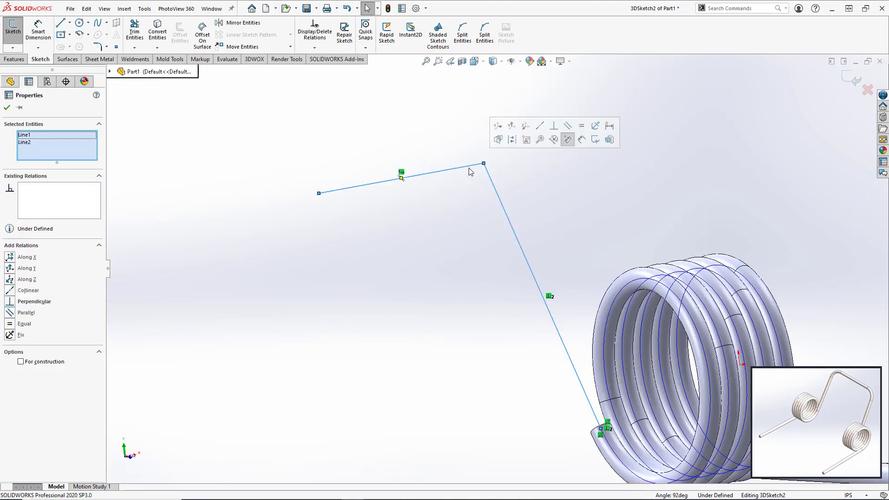
{"action": "left_click", "coordinate": [13, 301]}
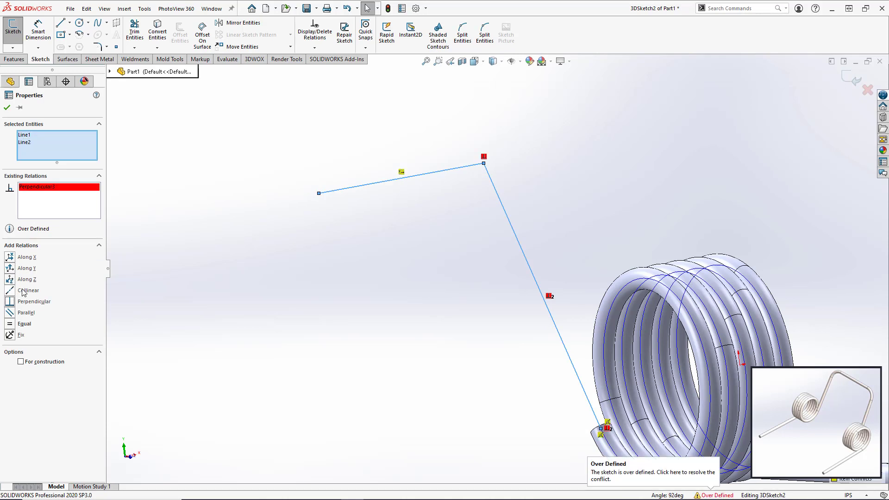
{"action": "left_click", "coordinate": [52, 188]}
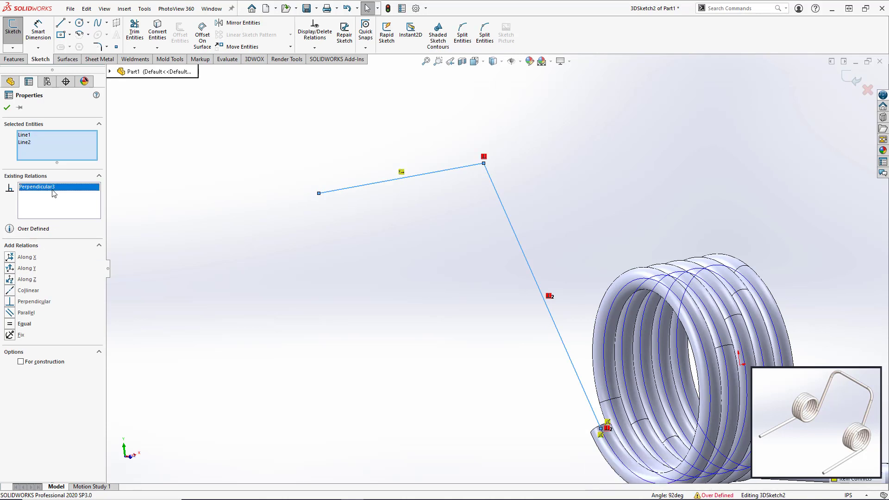
{"action": "key", "text": "Delete"}
{"action": "left_click", "coordinate": [7, 107]}
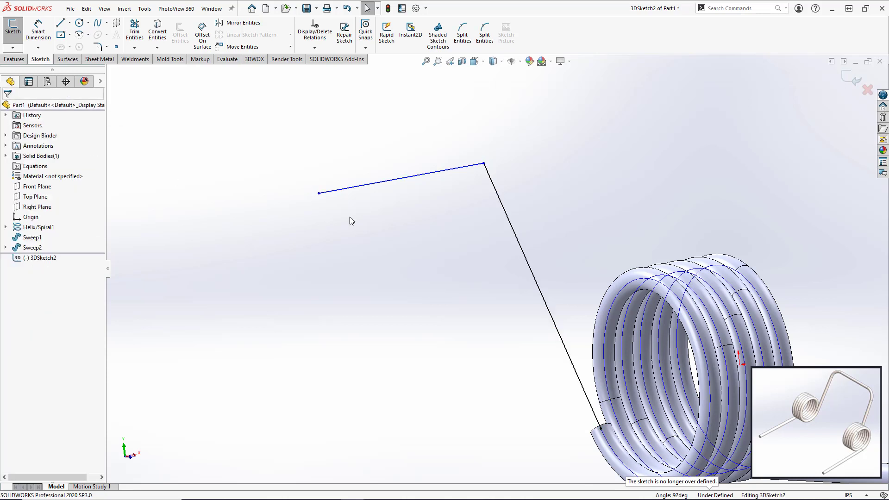
{"action": "left_click", "coordinate": [319, 193]}
{"action": "left_click", "coordinate": [394, 254]}
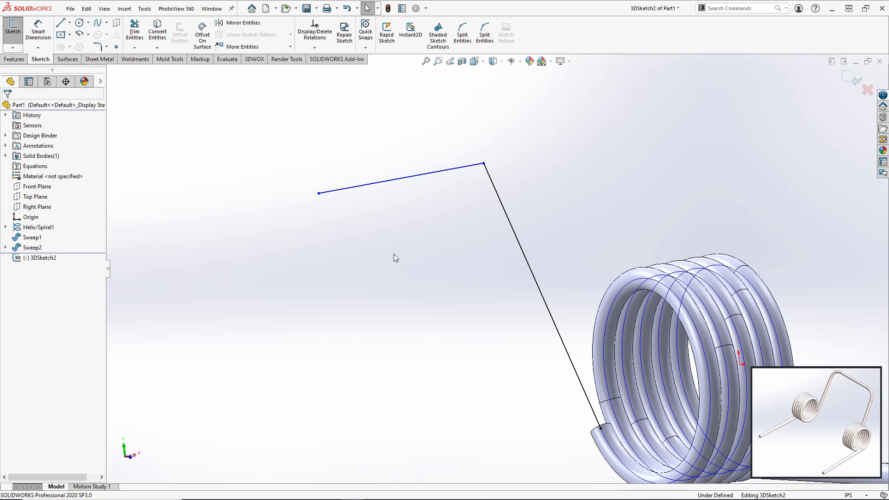
Dimension the slanted line at 1.25 in and the top crossbar line at 0.75 in
{"action": "left_click", "coordinate": [38, 30]}
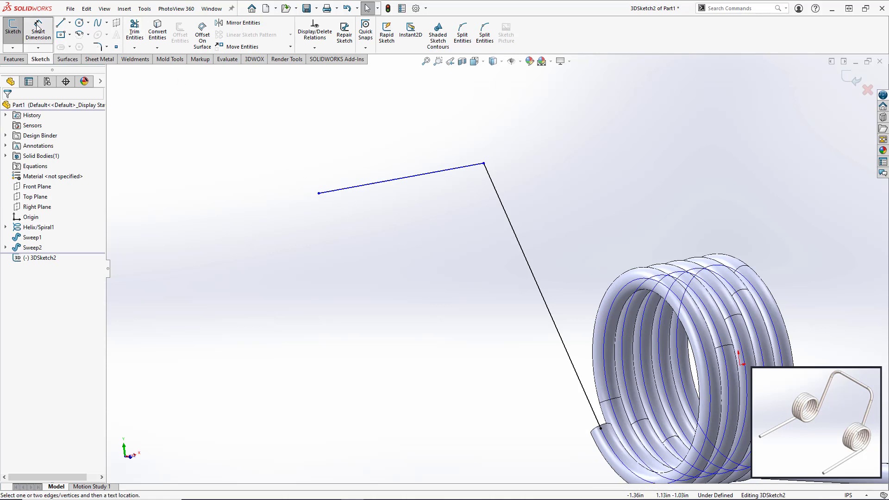
{"action": "left_click", "coordinate": [527, 255]}
{"action": "left_click", "coordinate": [546, 239]}
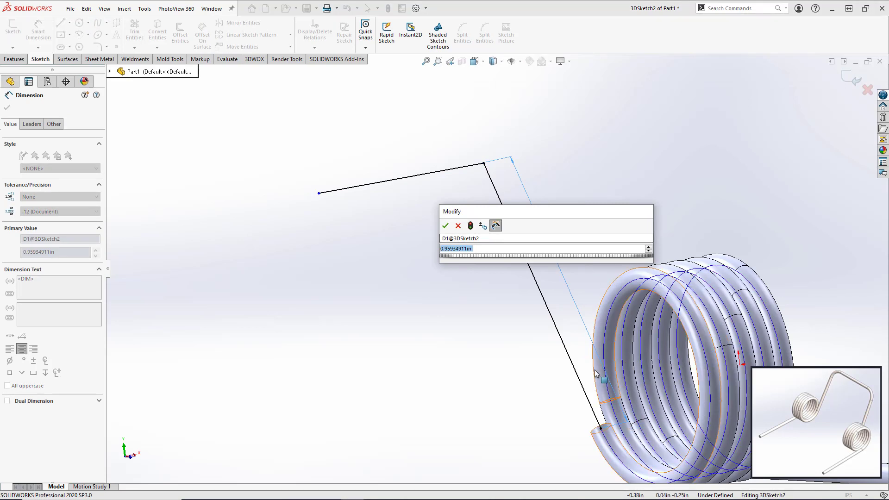
{"action": "type", "text": "1.25"}
{"action": "key", "text": "Return"}
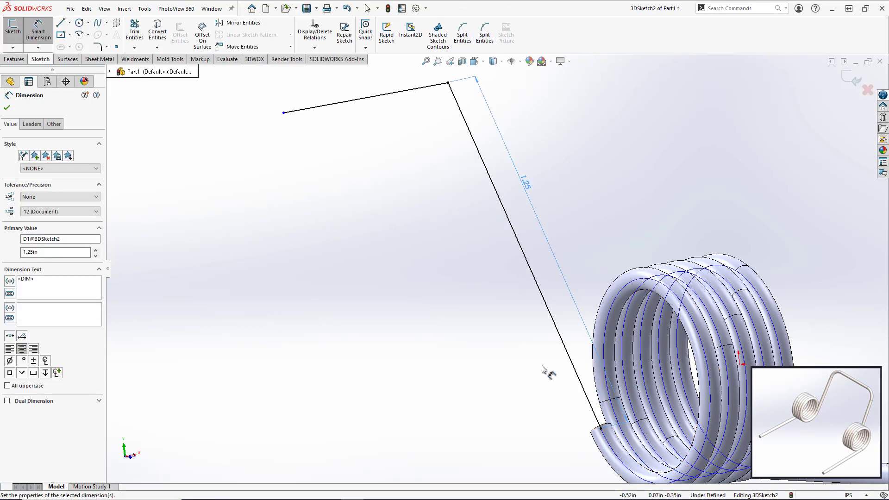
{"action": "key", "text": "z"}
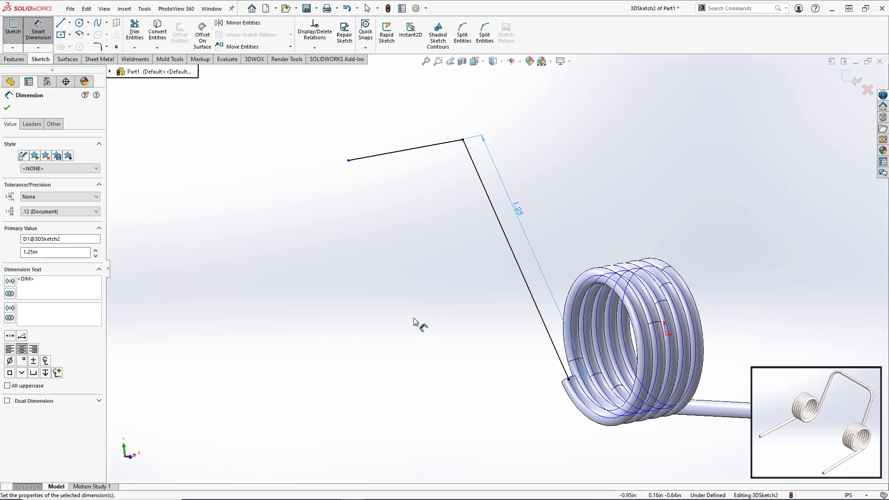
{"action": "left_click", "coordinate": [412, 149]}
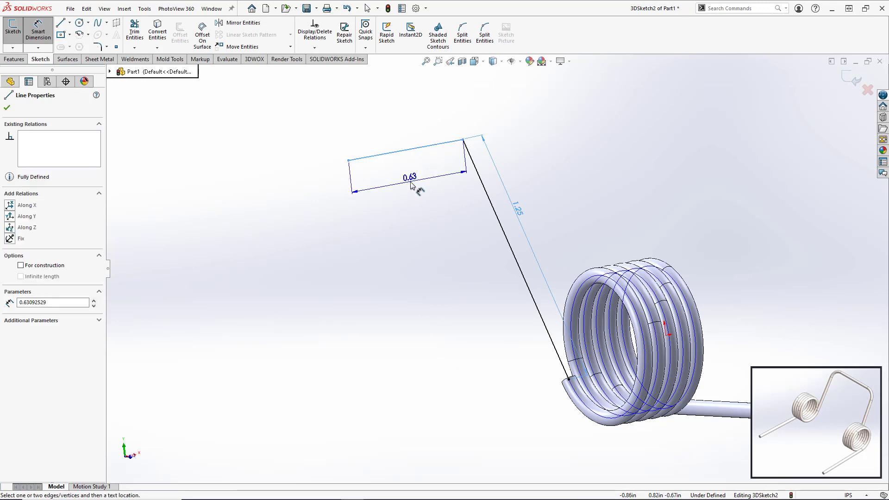
{"action": "left_click", "coordinate": [410, 184]}
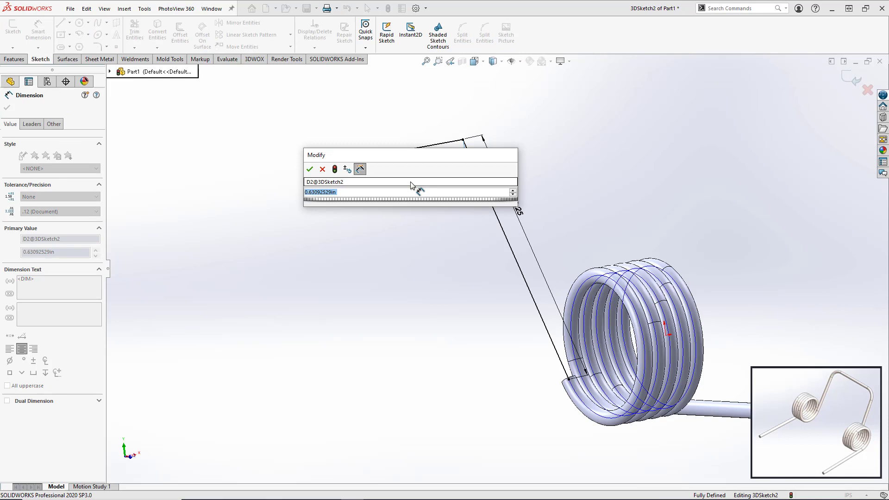
{"action": "type", "text": "0.75"}
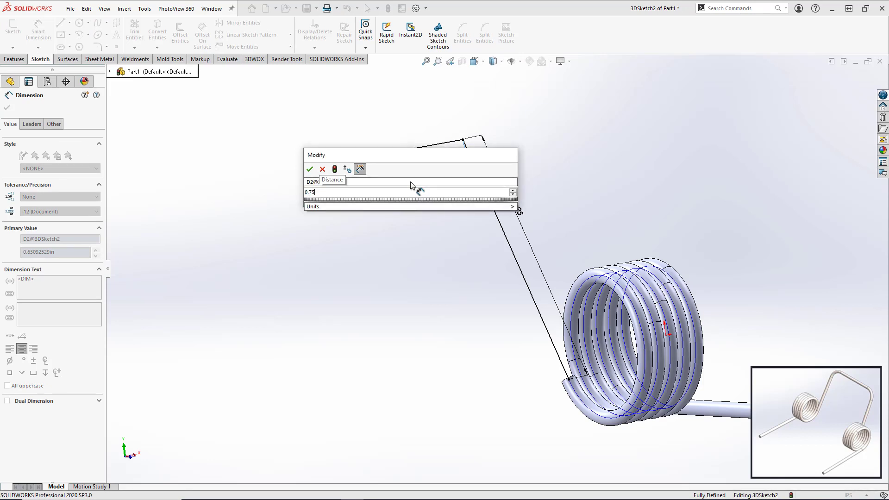
{"action": "key", "text": "Return"}
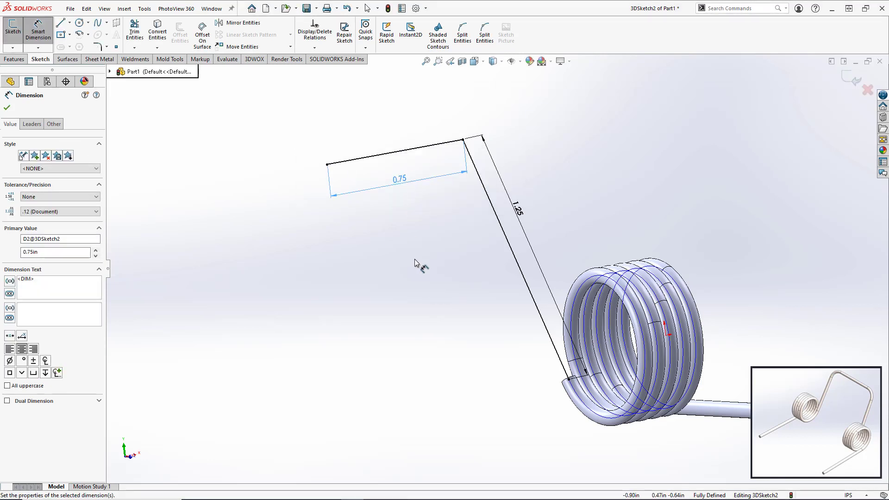
{"action": "left_click", "coordinate": [414, 259]}
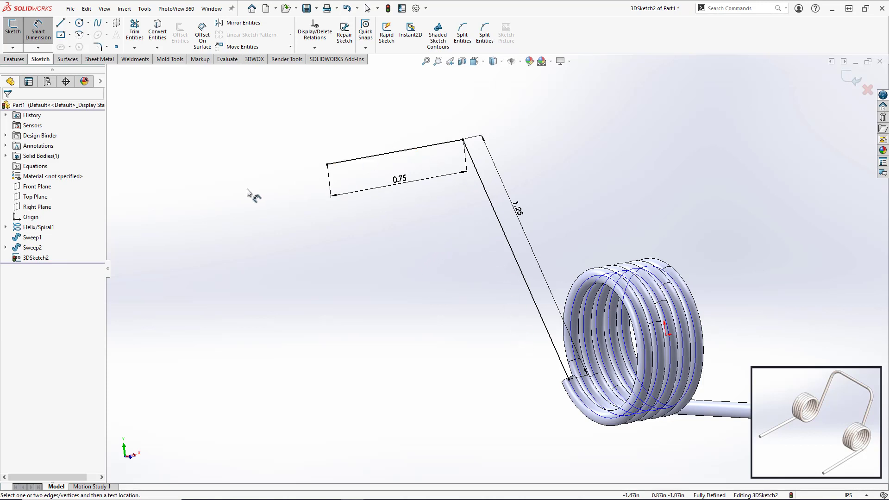
Add a 0.25 in sketch fillet between the slanted line and the top line
{"action": "left_click", "coordinate": [101, 49]}
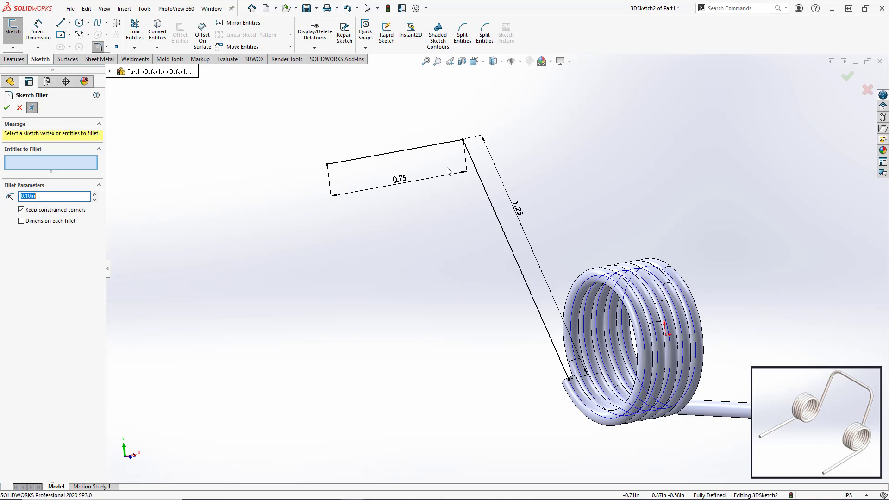
{"action": "scroll", "coordinate": [477, 158], "scroll_direction": "down", "scroll_amount": 4}
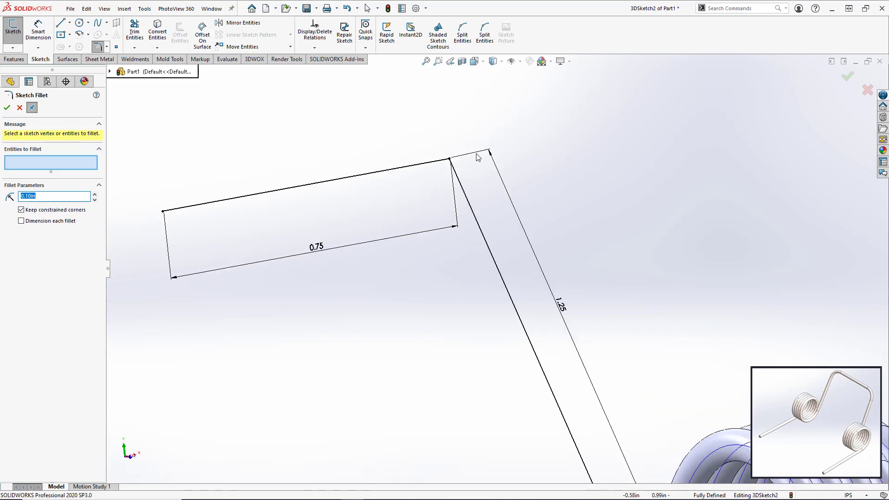
{"action": "left_click", "coordinate": [458, 183]}
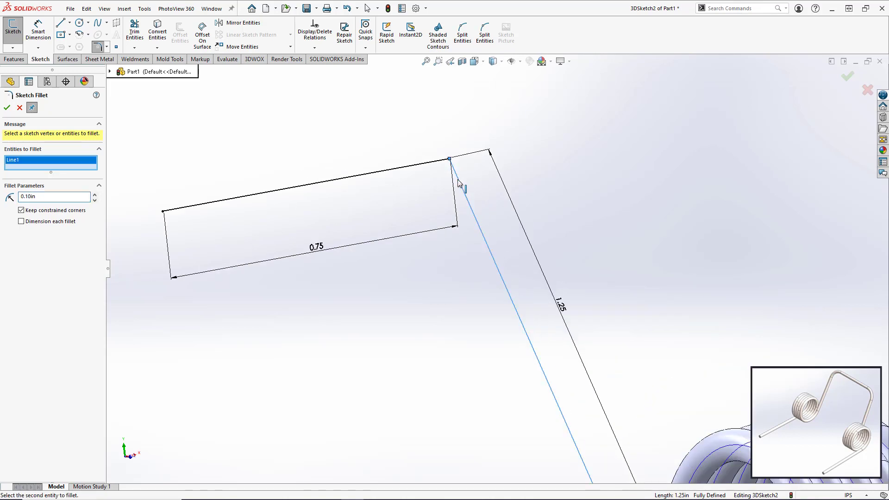
{"action": "left_click", "coordinate": [437, 163]}
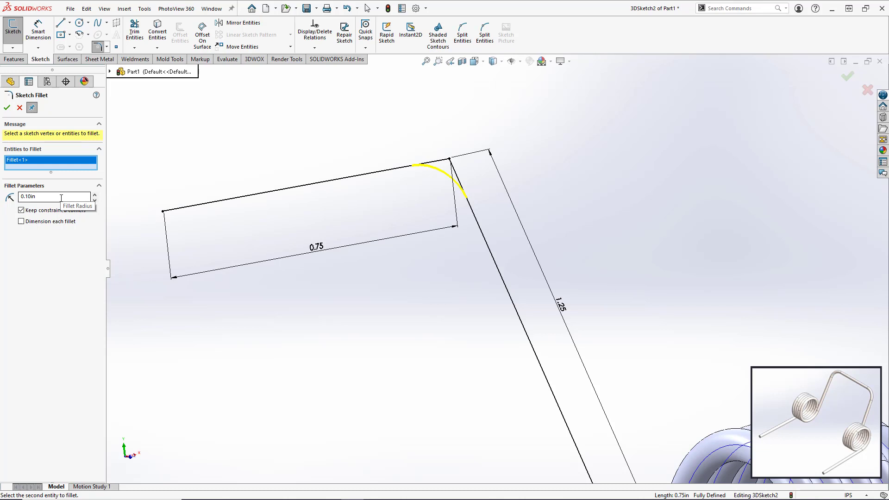
{"action": "left_click_drag", "start_coordinate": [61, 197], "coordinate": [18, 200]}
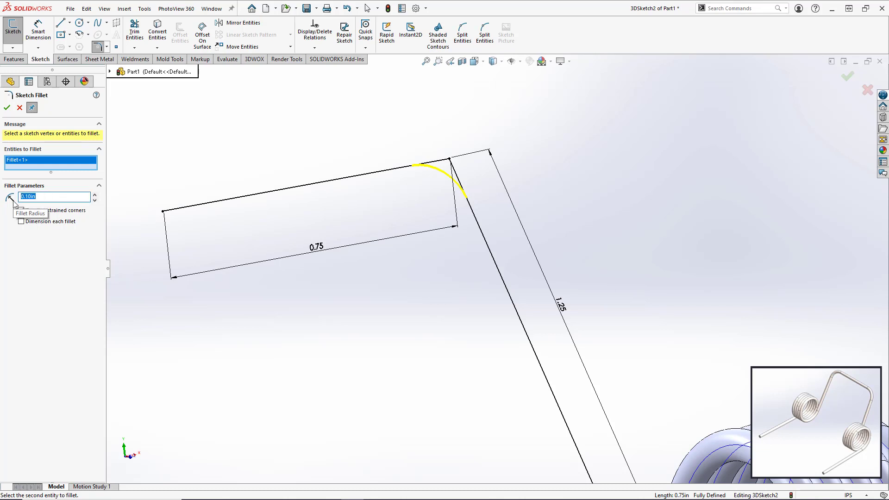
{"action": "key", "text": "Return"}
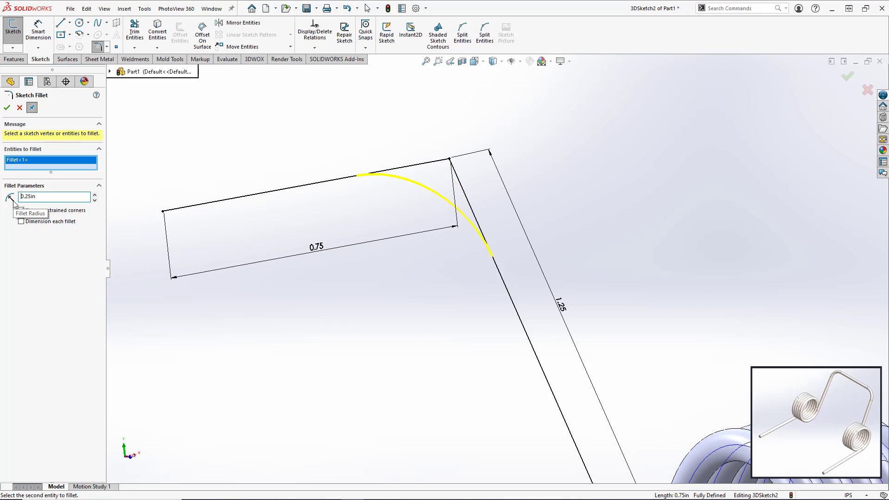
{"action": "left_click", "coordinate": [7, 107]}
{"action": "scroll", "coordinate": [420, 321], "scroll_direction": "up", "scroll_amount": 10}
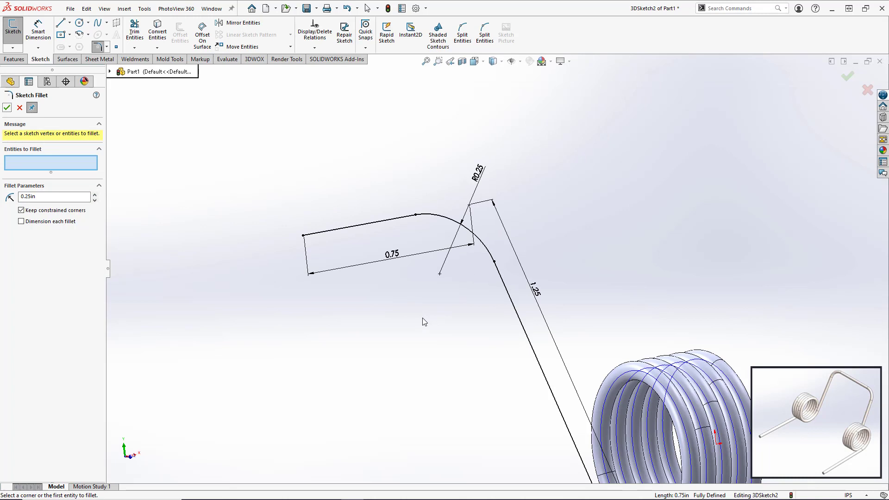
{"action": "middle_click_drag", "start_coordinate": [436, 328], "coordinate": [430, 335]}
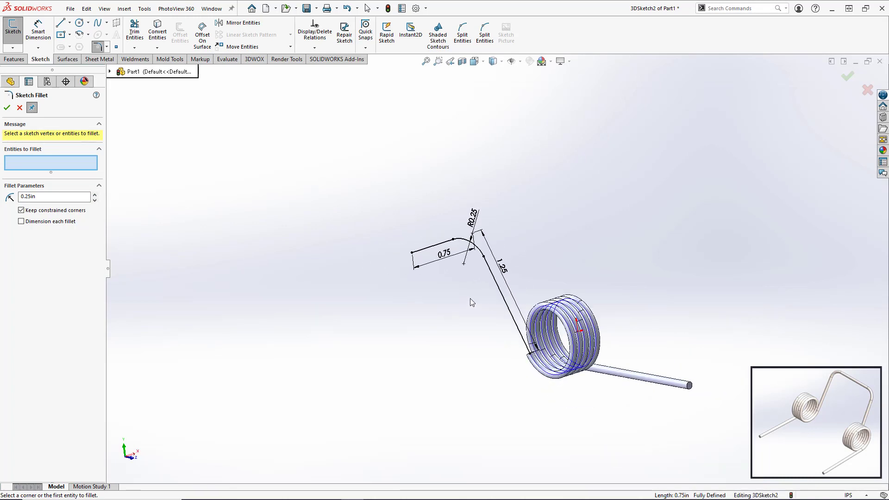
{"action": "scroll", "coordinate": [470, 298], "scroll_direction": "down", "scroll_amount": 3}
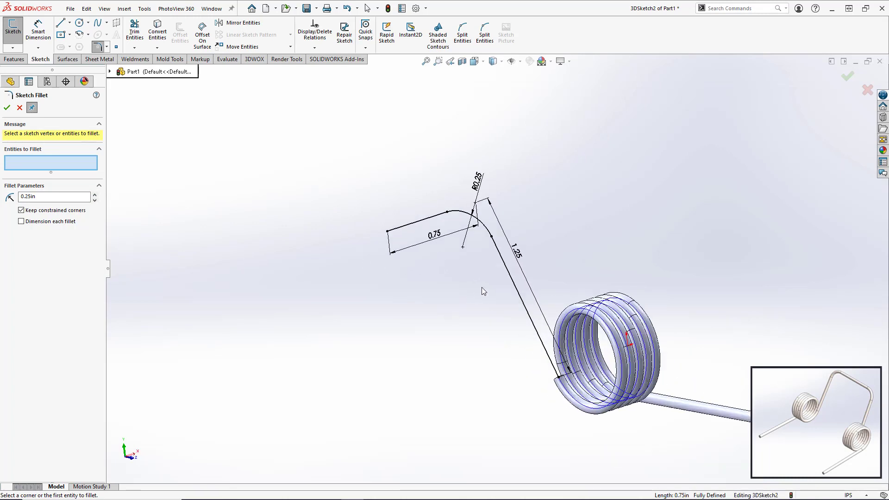
{"action": "left_click", "coordinate": [847, 76]}
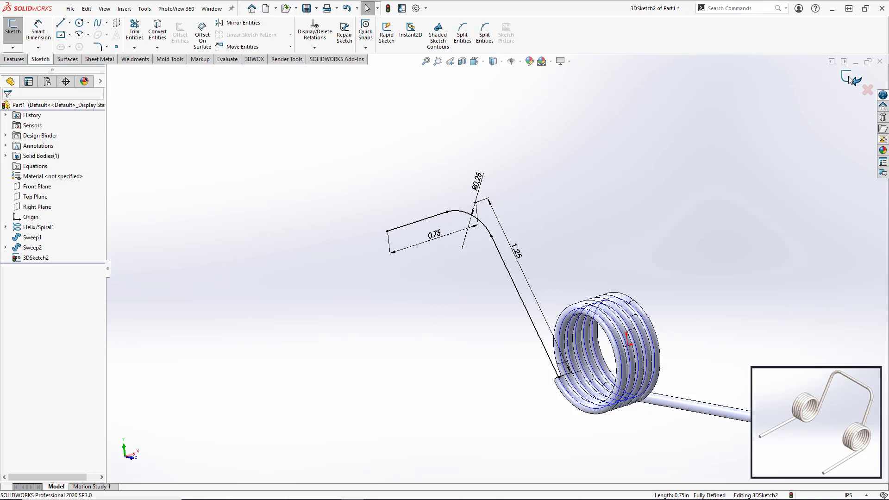
Sweep a 0.07 in circular profile along 3DSketch2 to form the arm and crossbar wire
{"action": "left_click", "coordinate": [849, 79]}
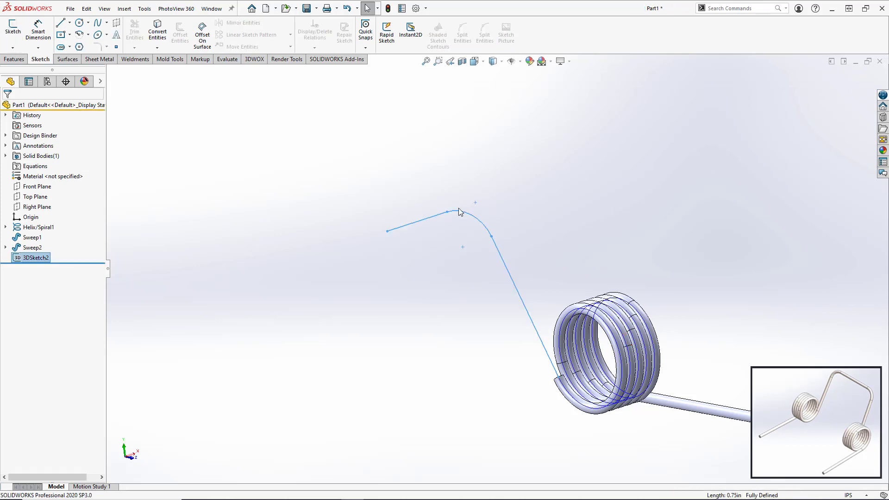
{"action": "left_click", "coordinate": [15, 59]}
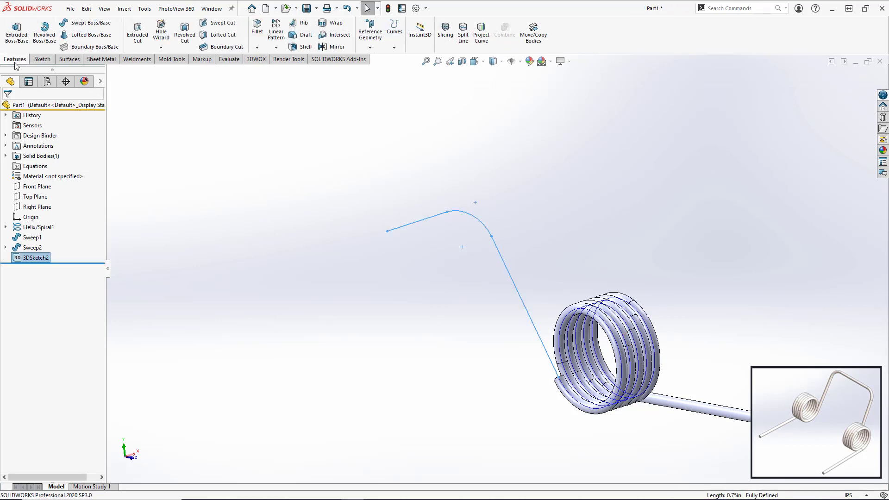
{"action": "left_click", "coordinate": [72, 22]}
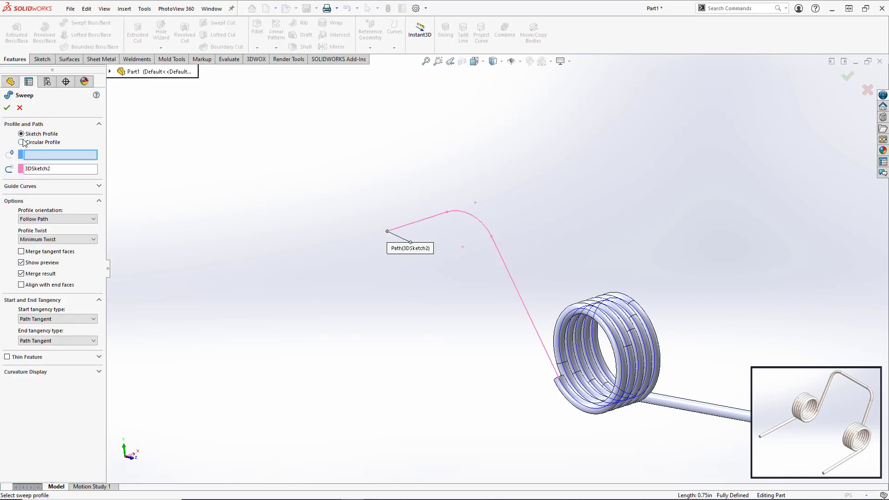
{"action": "left_click", "coordinate": [21, 142]}
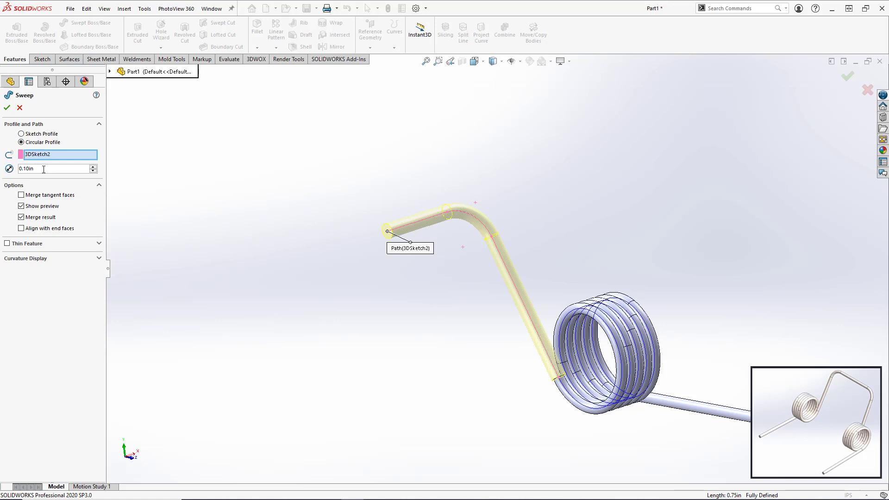
{"action": "left_click_drag", "start_coordinate": [44, 170], "coordinate": [14, 174]}
{"action": "type", "text": "0.07"}
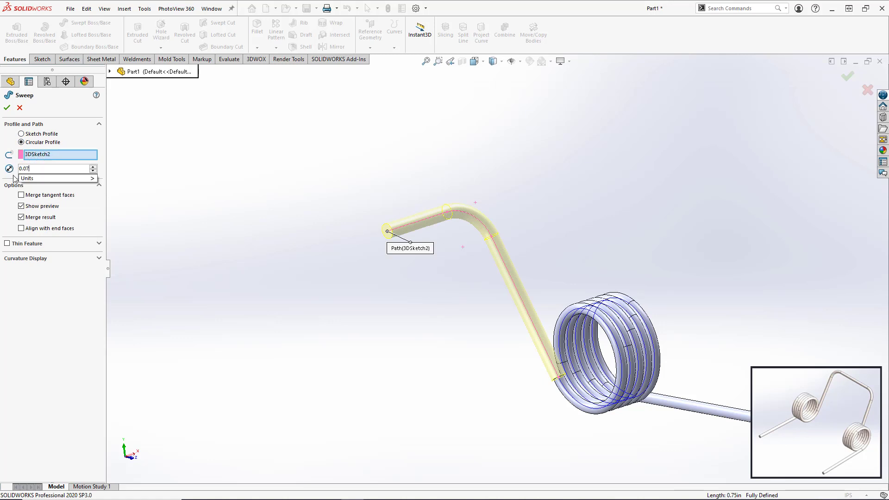
{"action": "key", "text": "Return"}
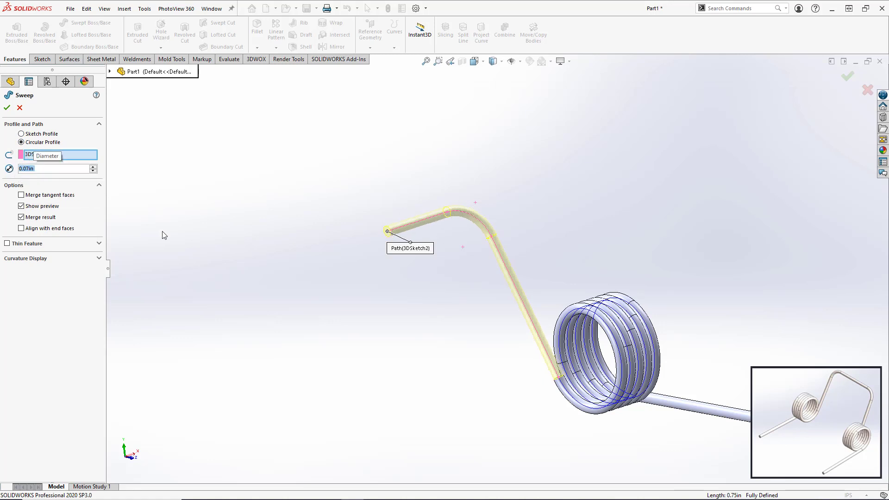
{"action": "left_click", "coordinate": [6, 107]}
{"action": "middle_click_drag", "start_coordinate": [540, 363], "coordinate": [561, 376]}
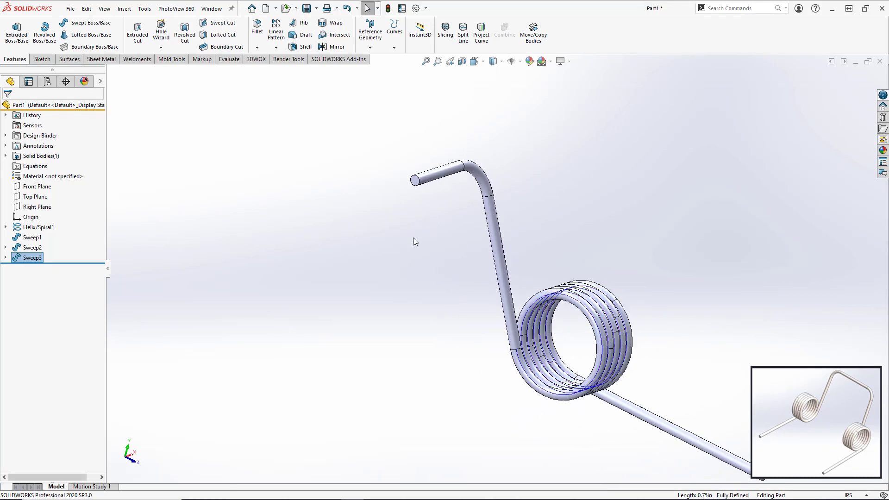
Create Plane1 coincident with the flat end face at the bent wire's tip
{"action": "left_click", "coordinate": [414, 180]}
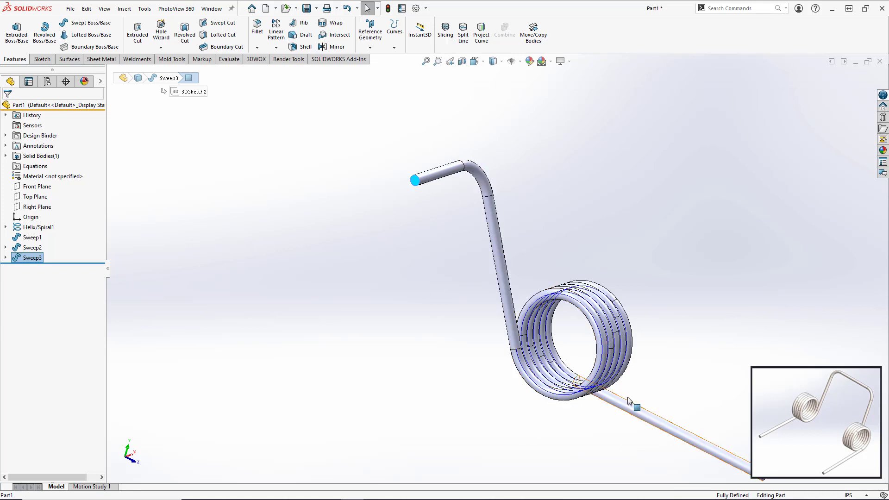
{"action": "left_click", "coordinate": [371, 47]}
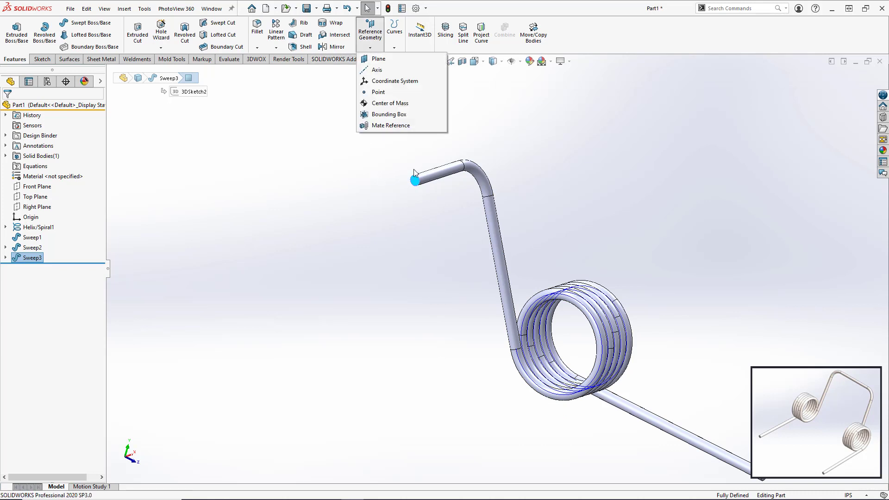
{"action": "left_click", "coordinate": [379, 59]}
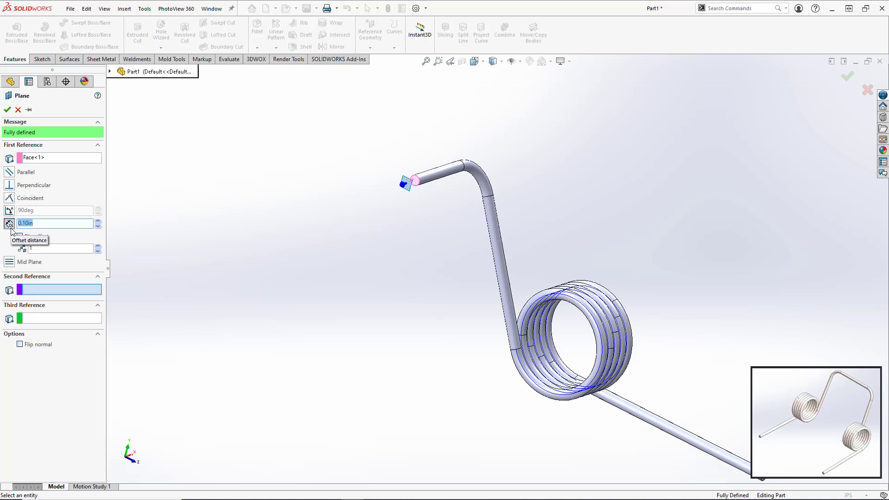
{"action": "left_click", "coordinate": [9, 198]}
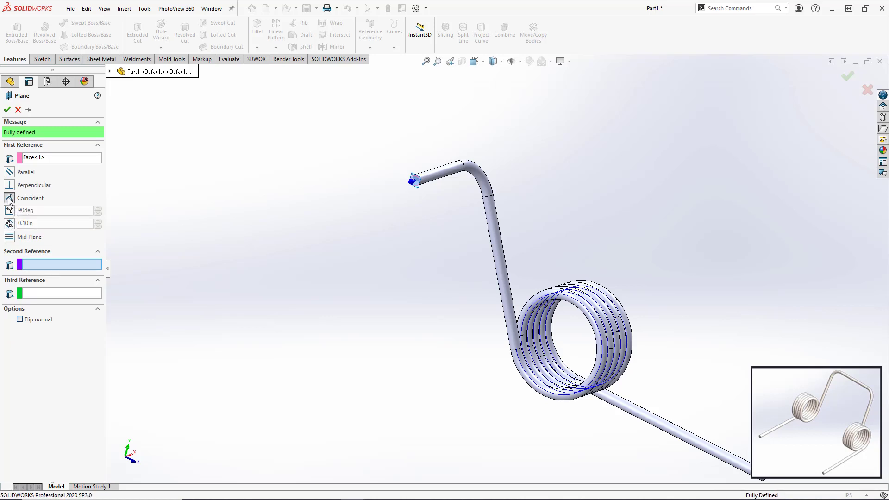
{"action": "left_click", "coordinate": [6, 109]}
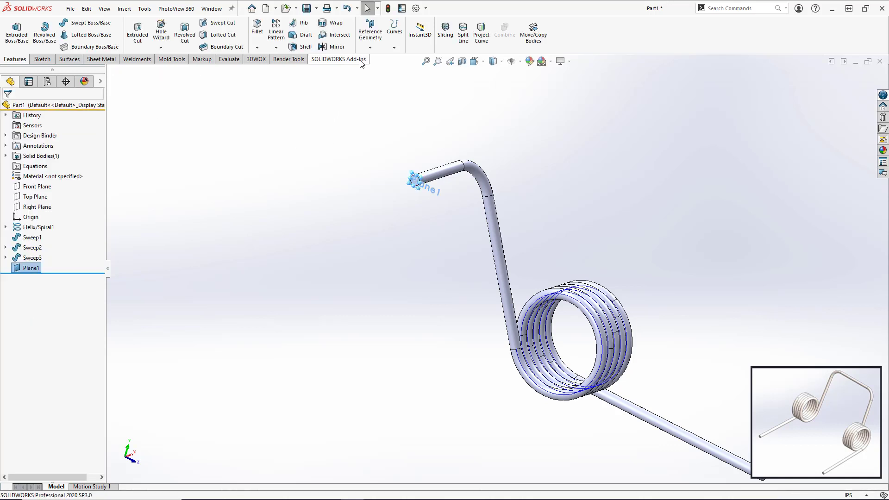
Mirror the Sweep3 body across Plane1 to form the second coil and leg
{"action": "left_click", "coordinate": [277, 48]}
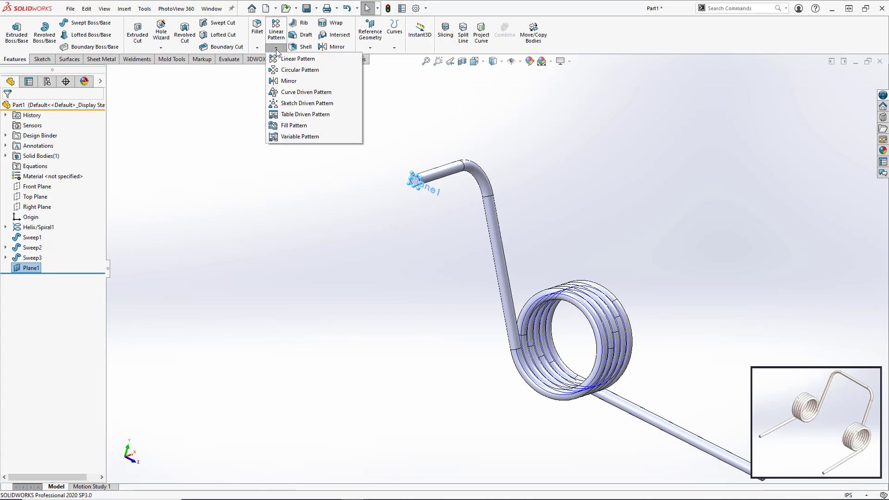
{"action": "left_click", "coordinate": [281, 82]}
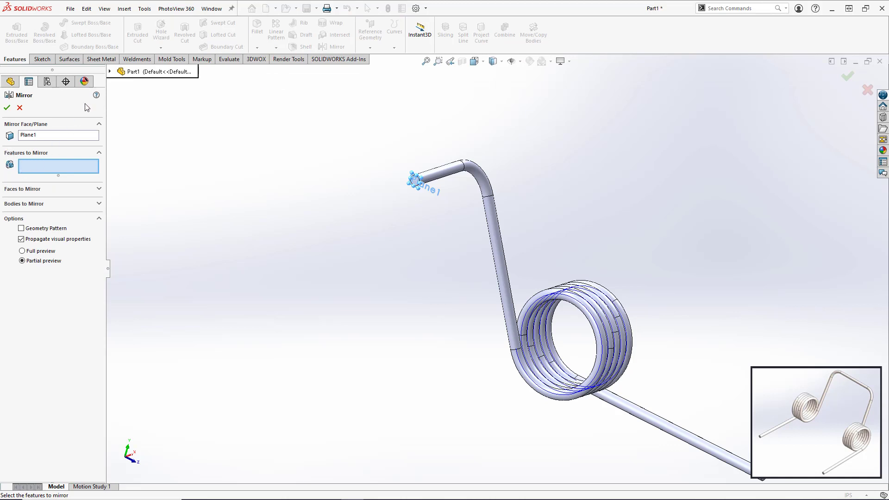
{"action": "left_click", "coordinate": [35, 206]}
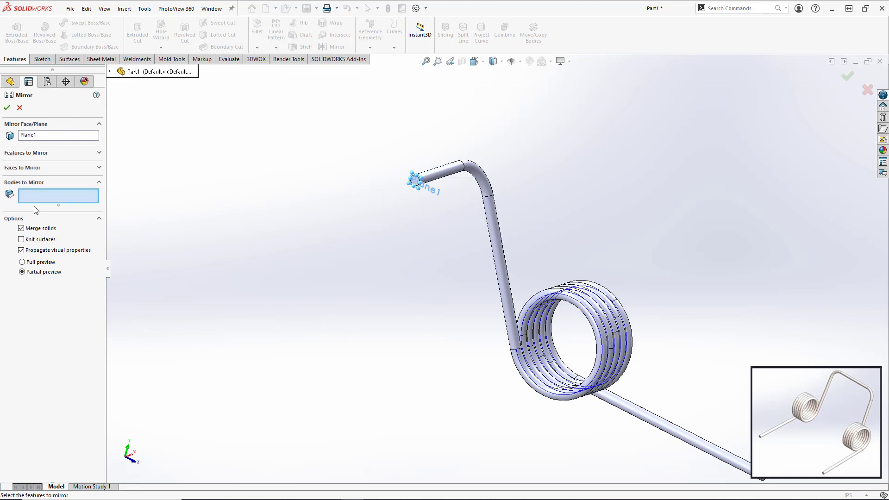
{"action": "left_click", "coordinate": [111, 72]}
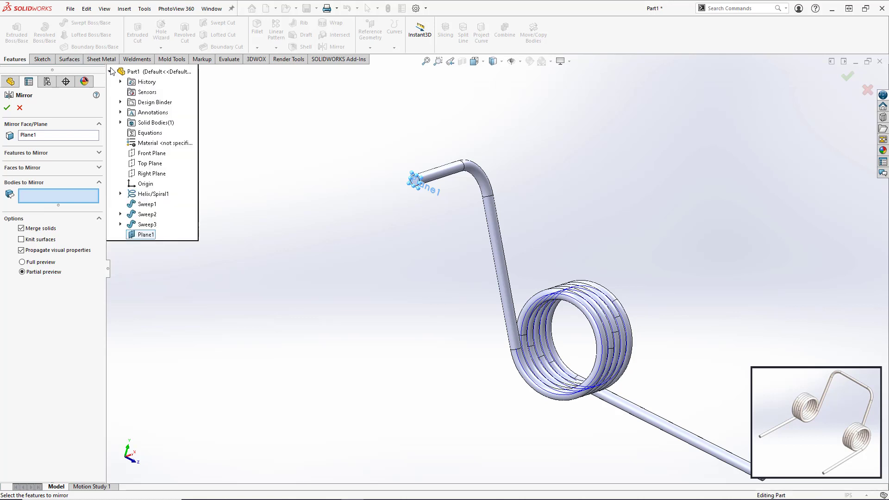
{"action": "left_click", "coordinate": [121, 123]}
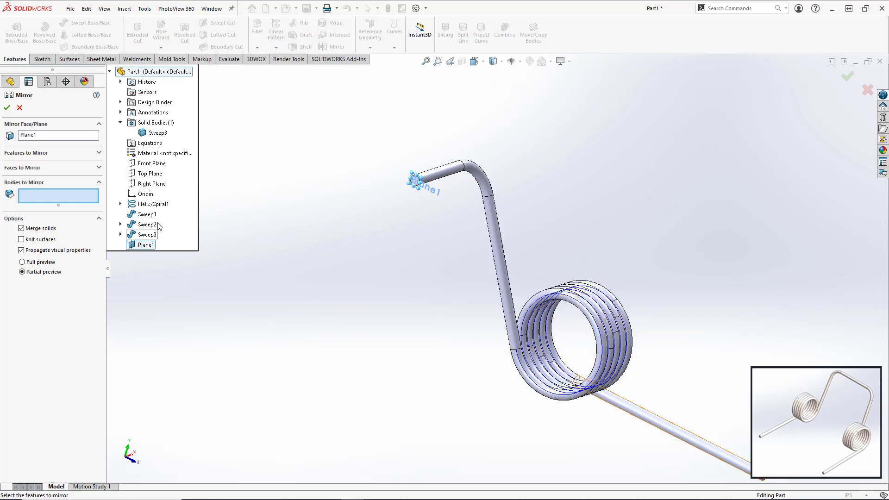
{"action": "left_click", "coordinate": [162, 136]}
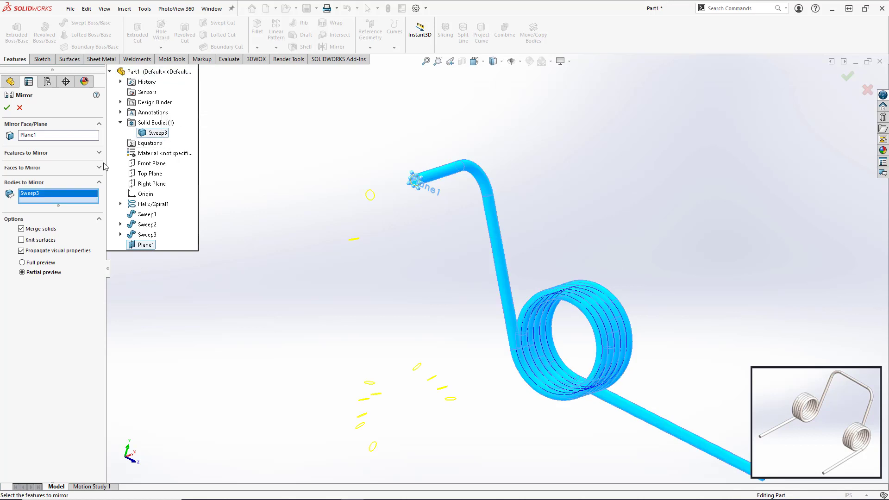
{"action": "left_click", "coordinate": [7, 108]}
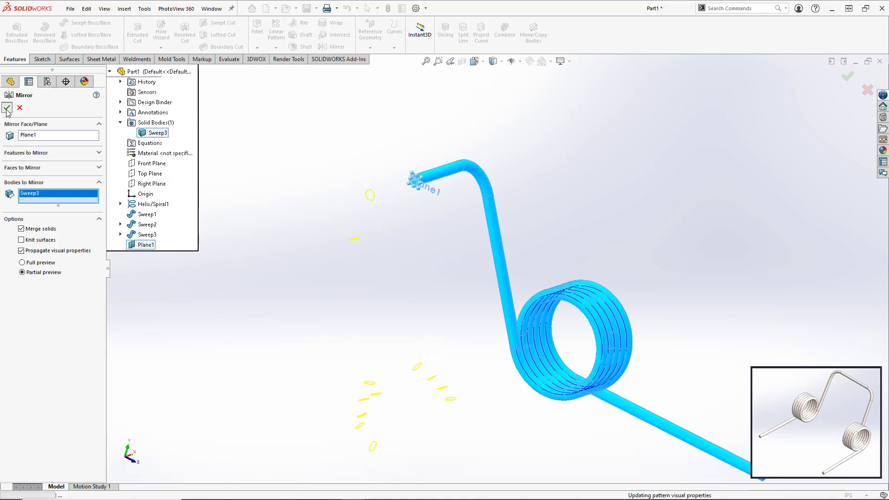
{"action": "scroll", "coordinate": [528, 254], "scroll_direction": "down", "scroll_amount": 3}
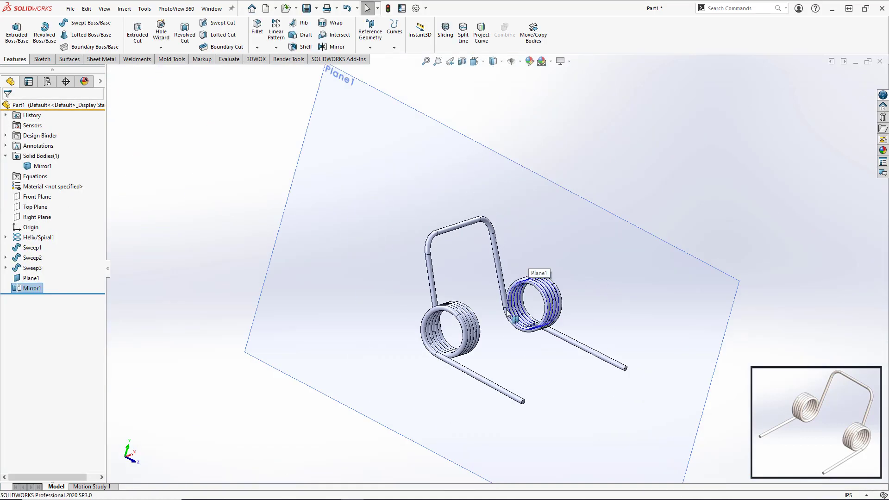
Hide Plane1 and the Helix/Spiral1 curve, then switch to the isometric view
{"action": "middle_click_drag", "start_coordinate": [529, 254], "coordinate": [332, 226]}
{"action": "left_click", "coordinate": [334, 221]}
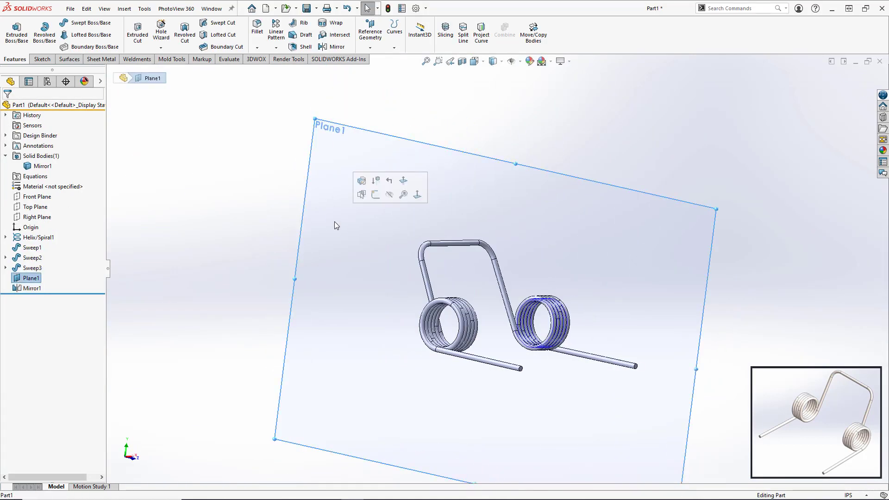
{"action": "left_click", "coordinate": [390, 195]}
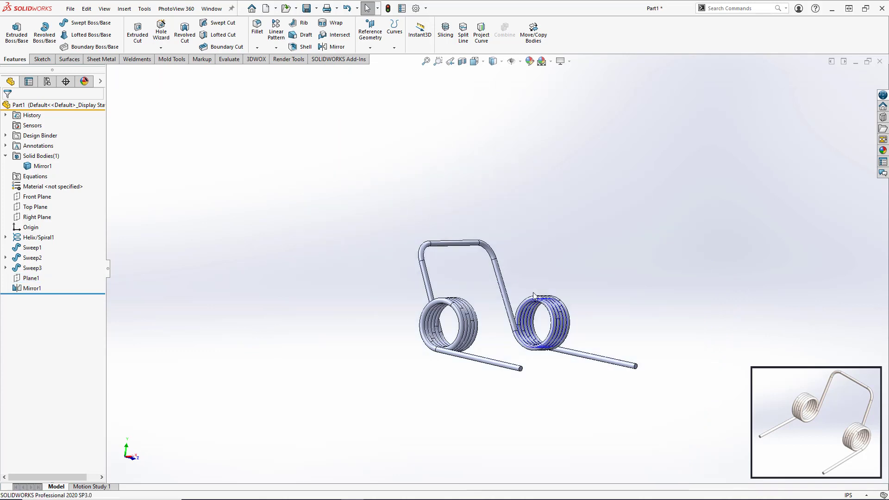
{"action": "middle_click_drag", "start_coordinate": [533, 293], "coordinate": [454, 268]}
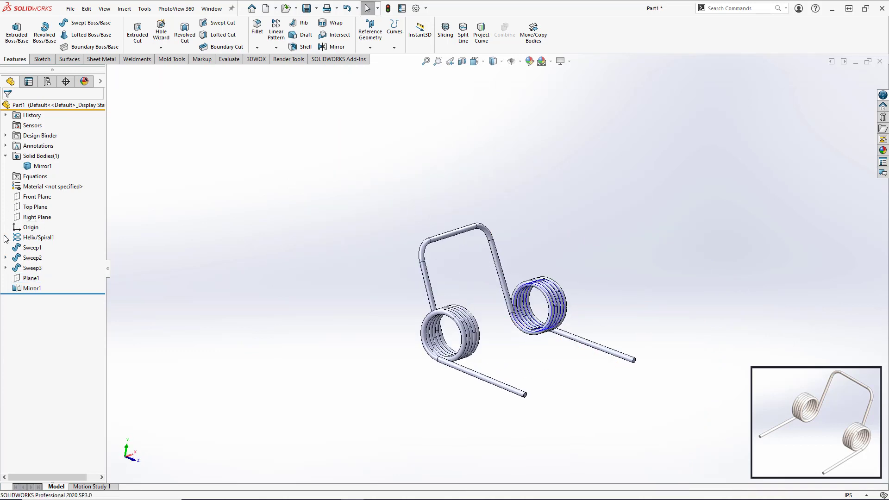
{"action": "left_click", "coordinate": [5, 237]}
{"action": "left_click", "coordinate": [39, 238]}
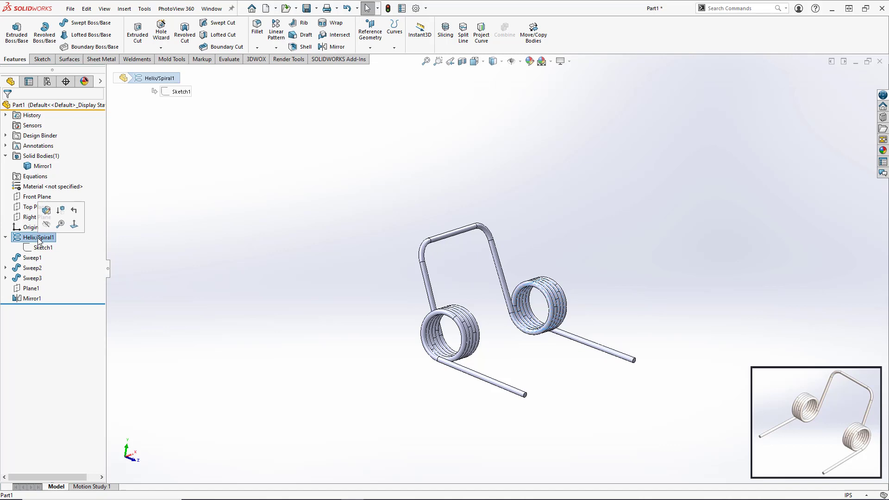
{"action": "left_click", "coordinate": [53, 217]}
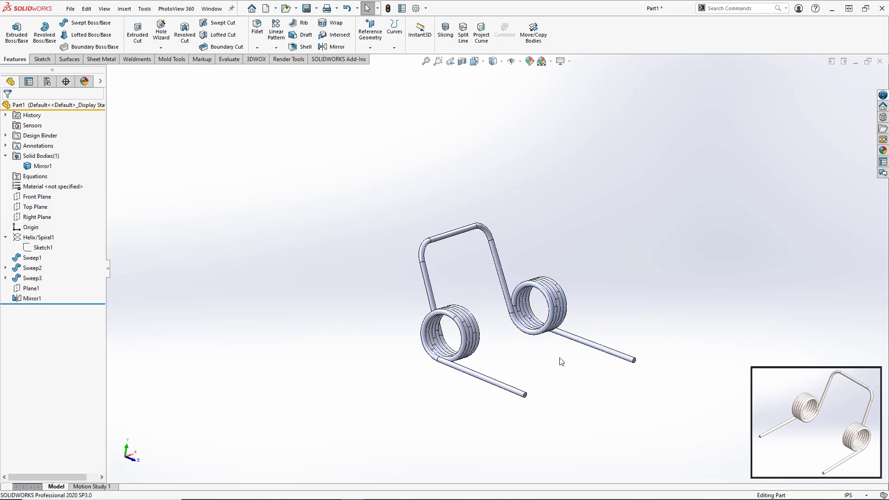
{"action": "key", "text": "ctrl+7"}
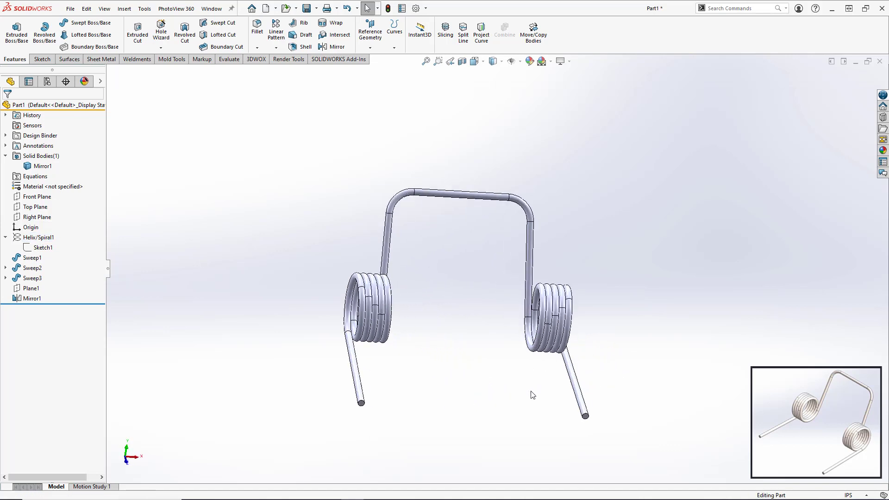